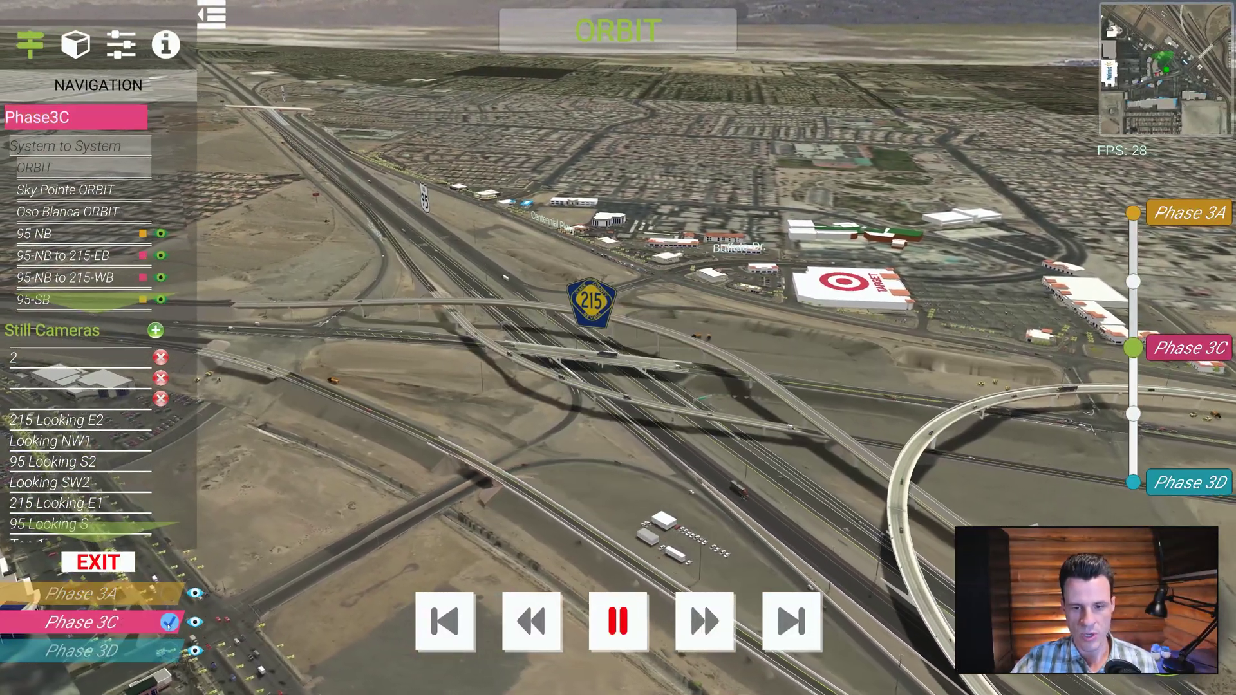
# Compare the interchange phases in the orbit view by switching between Phase 3D and Phase 3A, and toggle the Phase 3C highlight
pyautogui.click(170, 651)
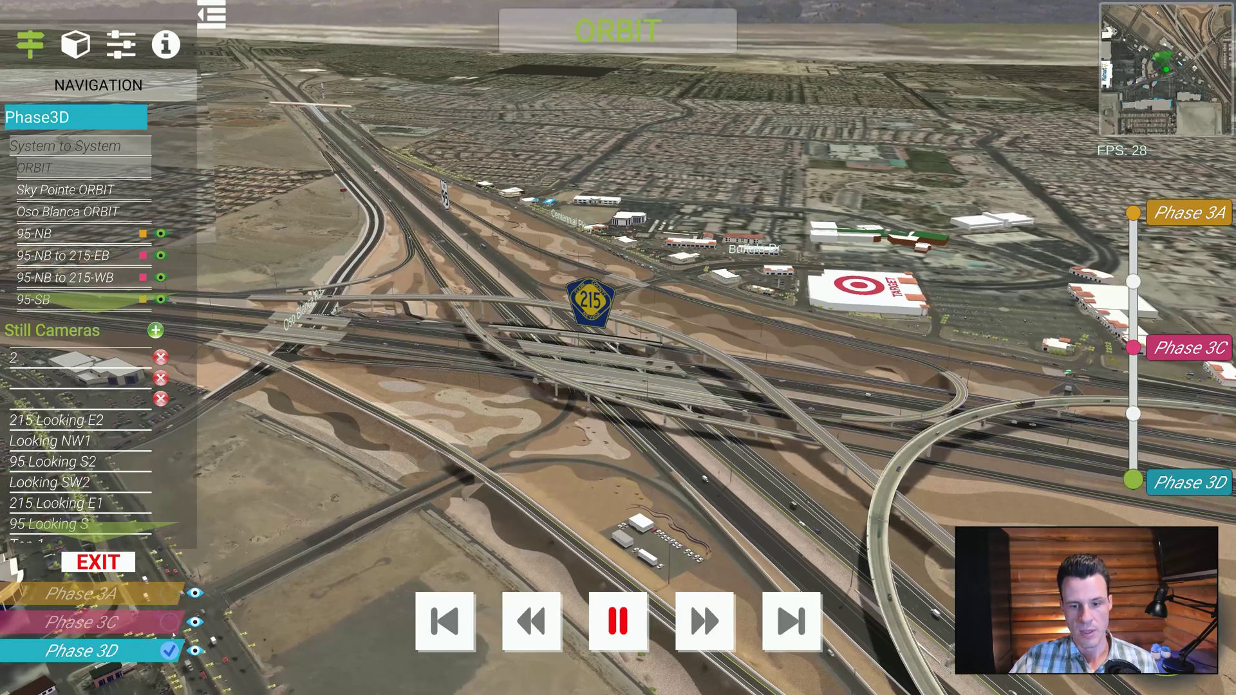
pyautogui.click(170, 596)
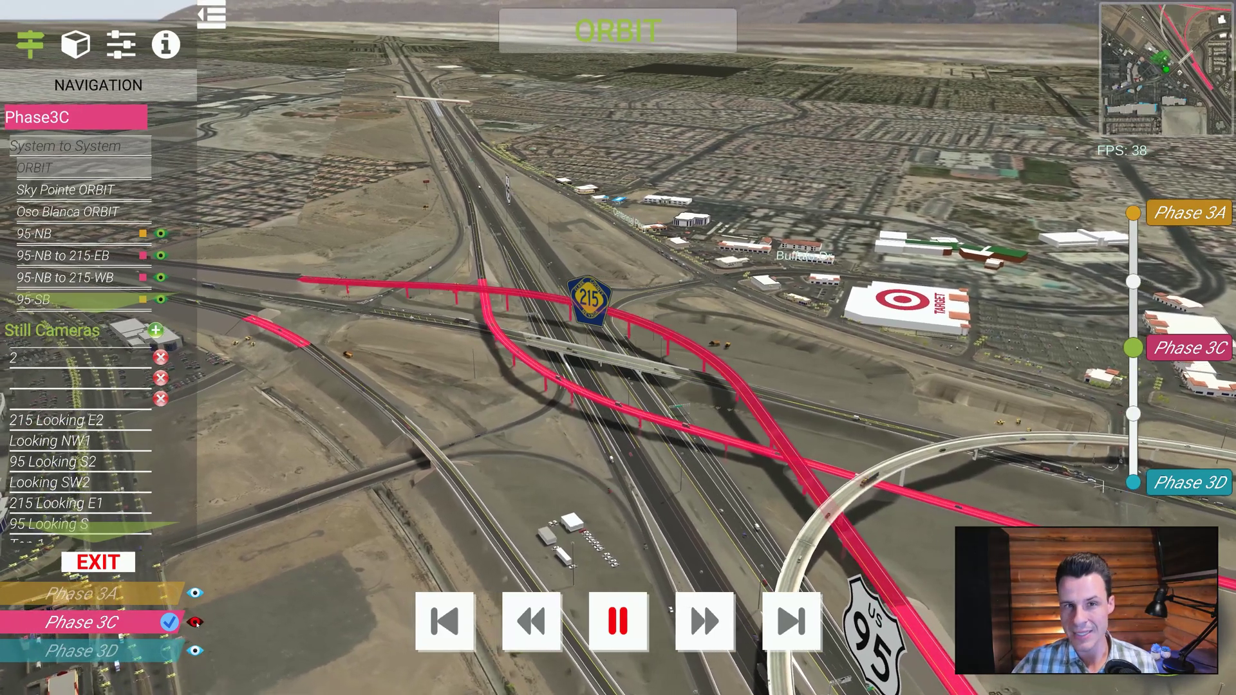
pyautogui.click(195, 622)
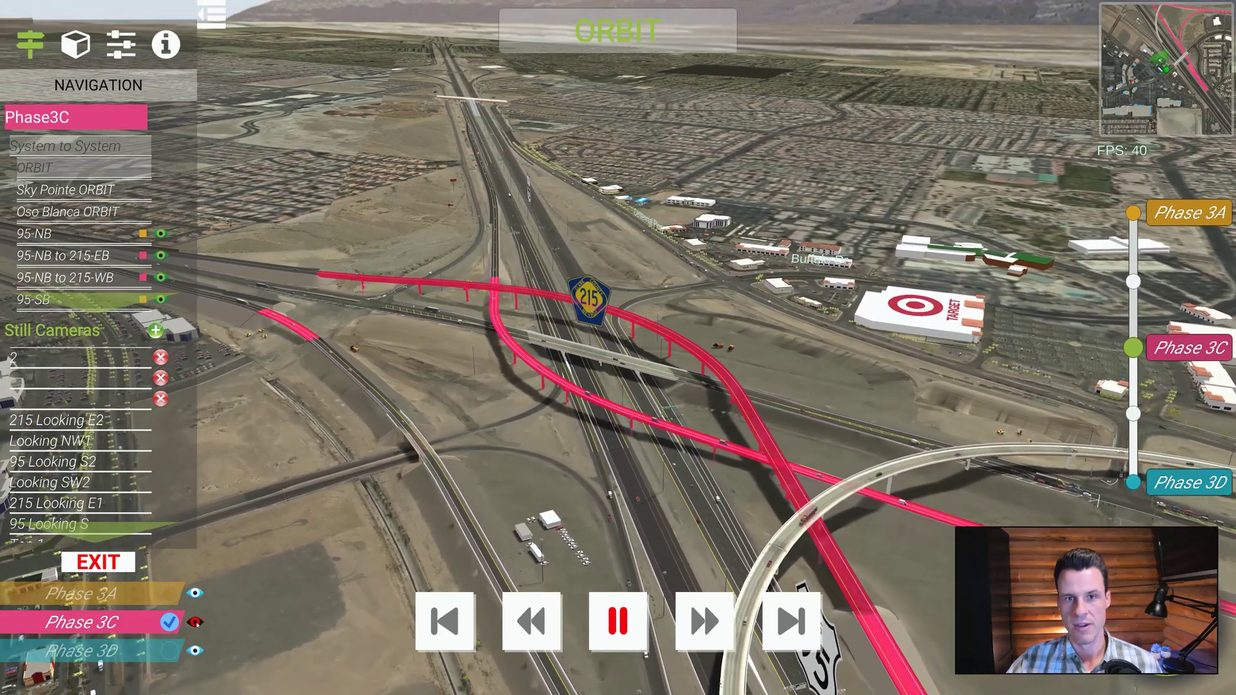
pyautogui.click(170, 593)
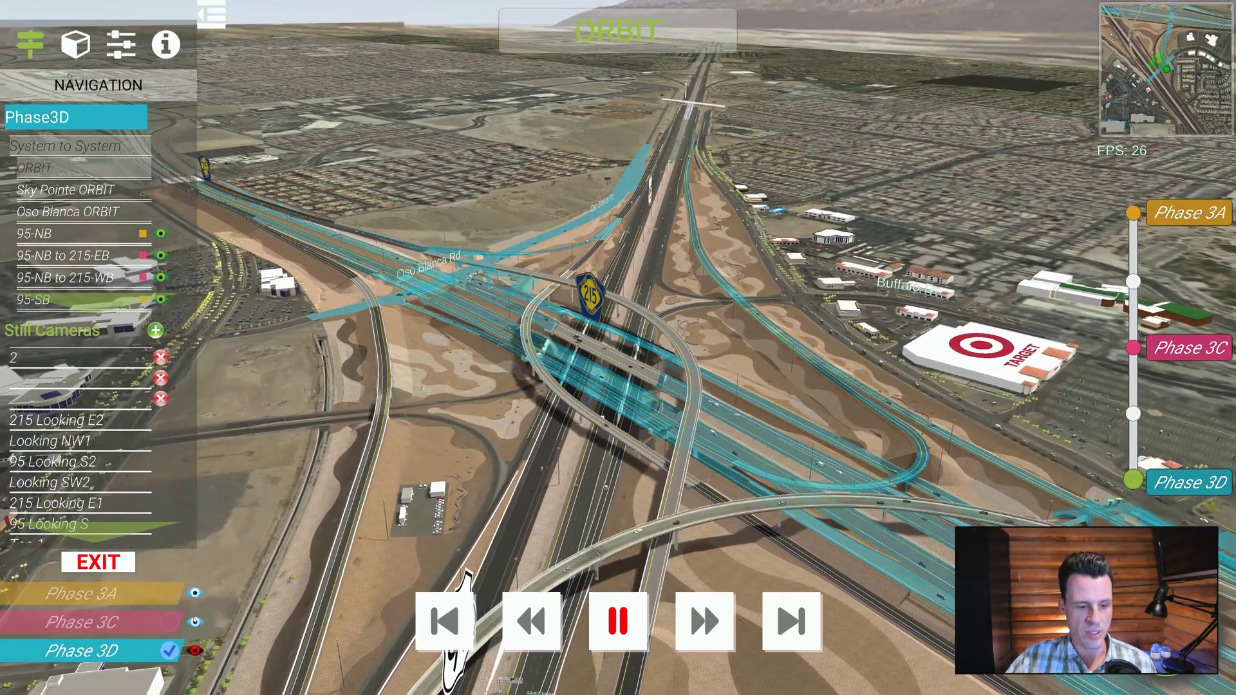
# Toggle the highlights of the Phase 3C and Phase 3A elements while Phase 3D is displayed
pyautogui.click(194, 622)
pyautogui.click(195, 593)
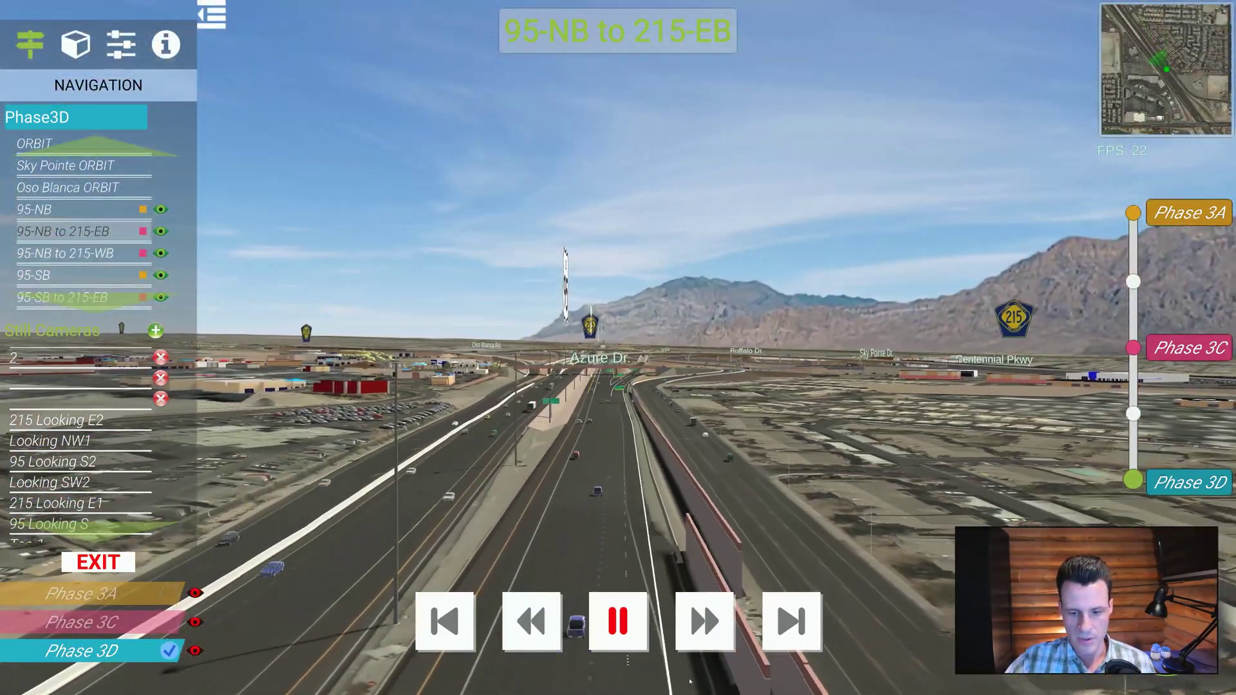
# Adjust the camera height for the 95-NB to 215-EB flythrough
pyautogui.click(120, 44)
pyautogui.moveTo(141, 182); pyautogui.dragTo(98, 184)
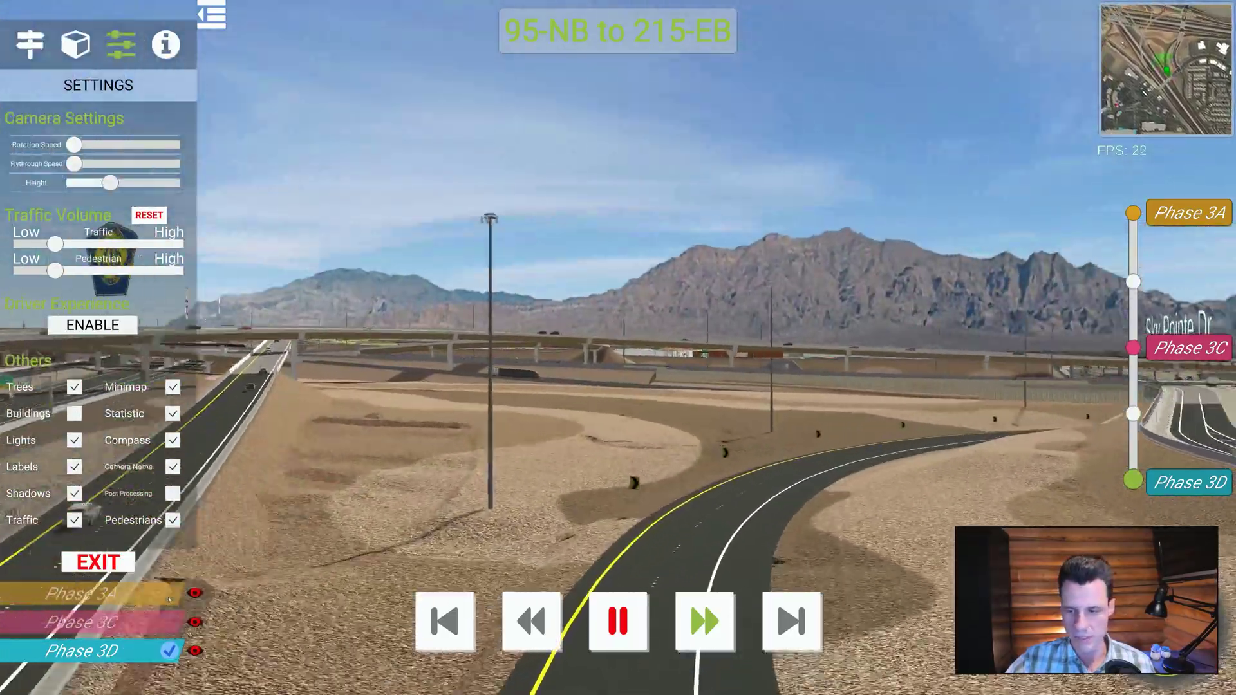
# Cycle the running 95-NB to 215-EB flythrough through Phase 3A and Phase 3C, and return it to Phase 3D
pyautogui.click(166, 602)
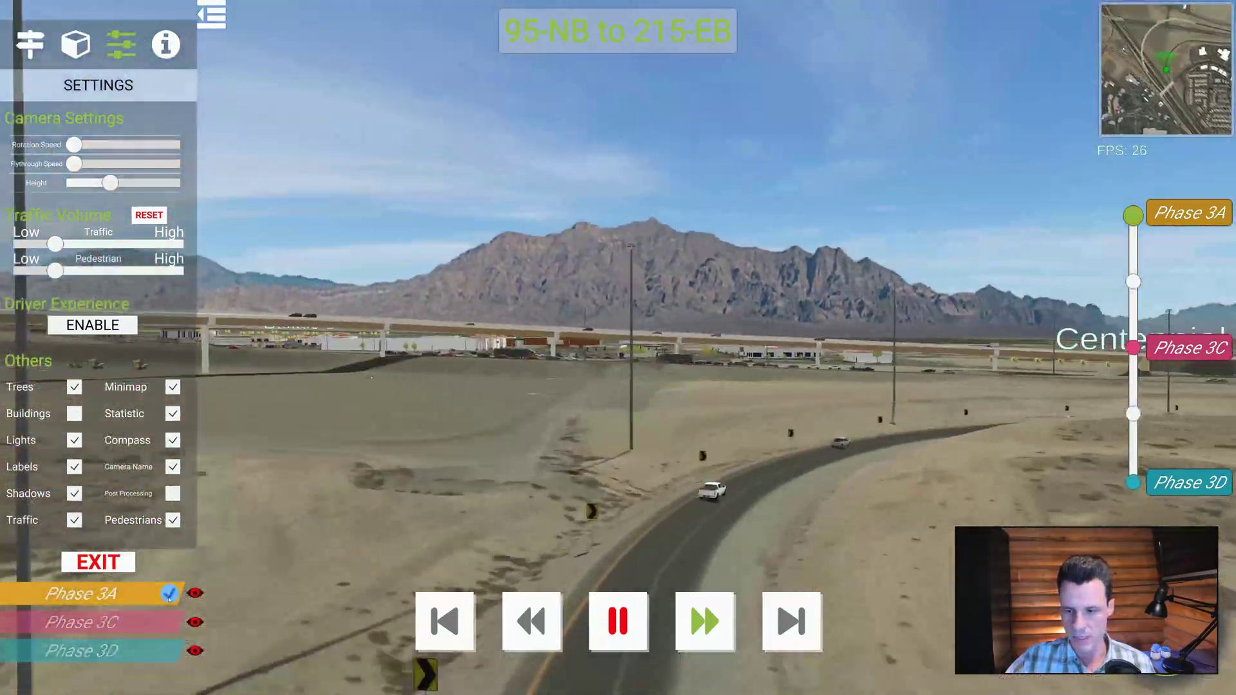
pyautogui.click(169, 622)
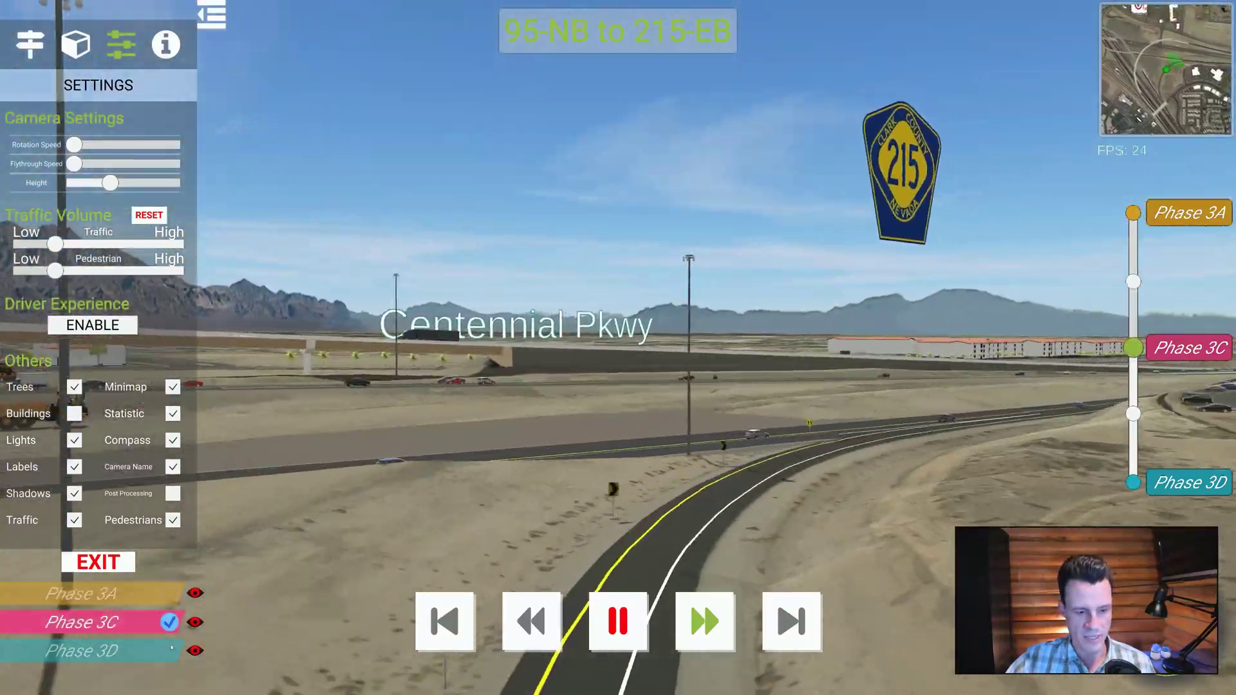
pyautogui.click(168, 651)
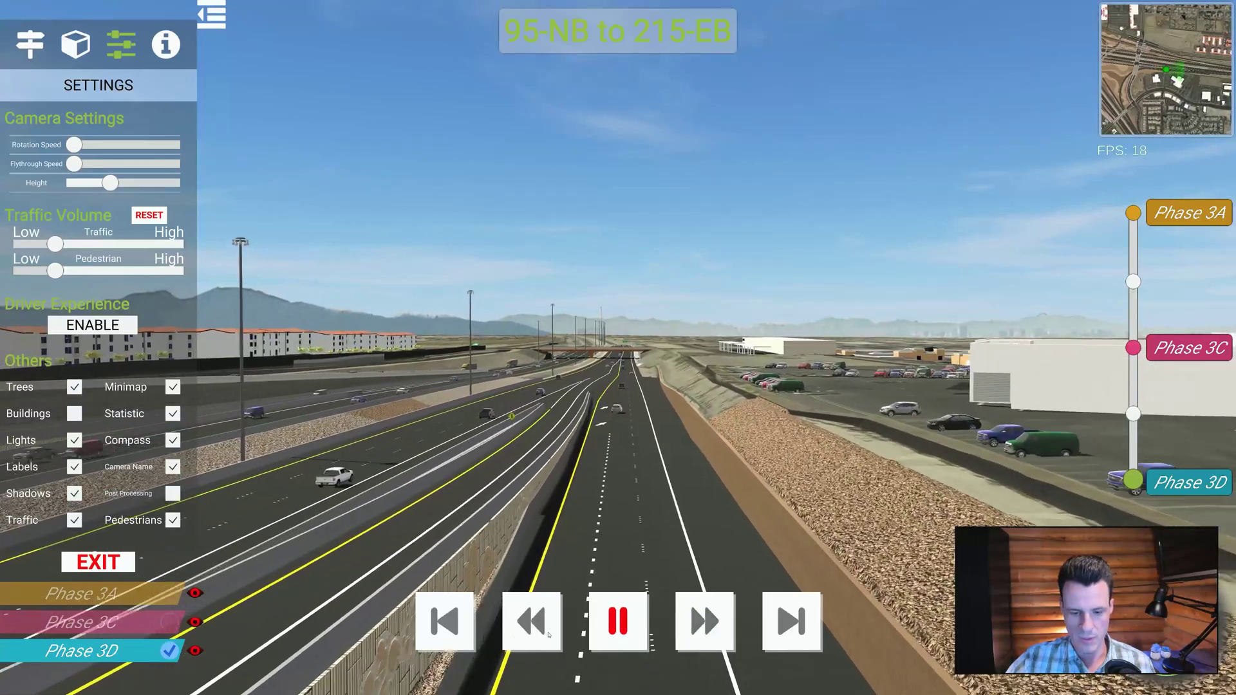
# Display the 95-SB route path on the Phase 3D overview
pyautogui.click(29, 44)
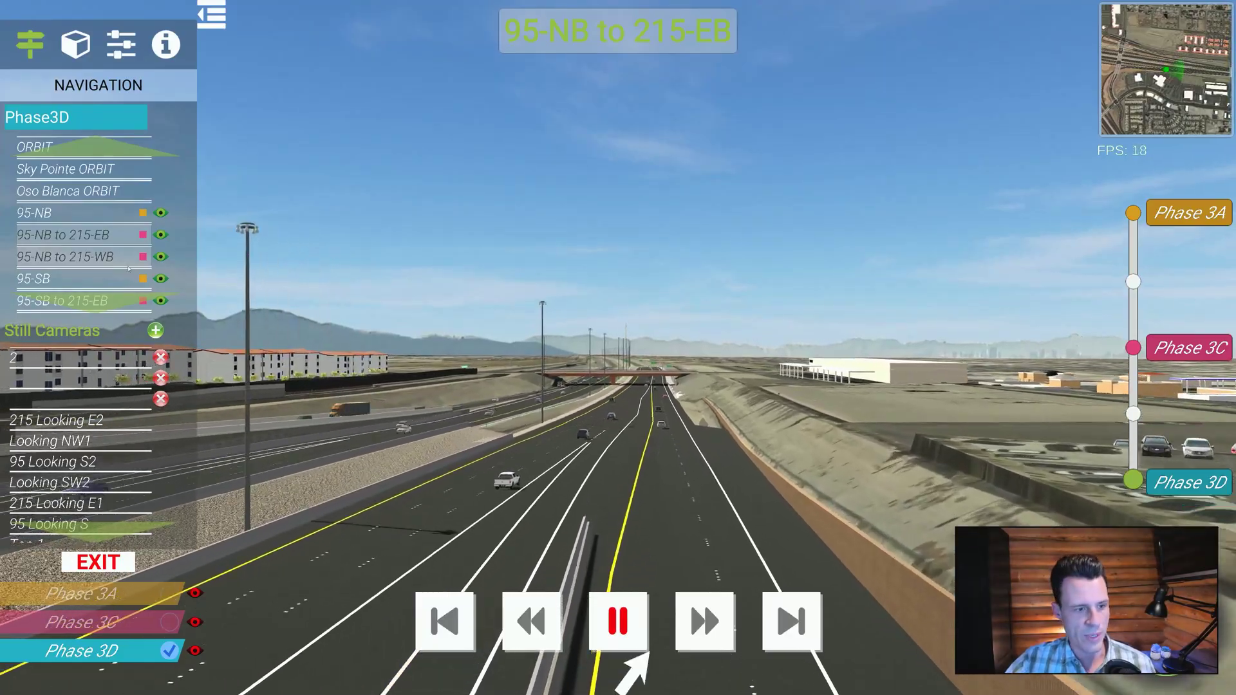
pyautogui.scroll(-1, 133, 250)
pyautogui.scroll(-1, 133, 250)
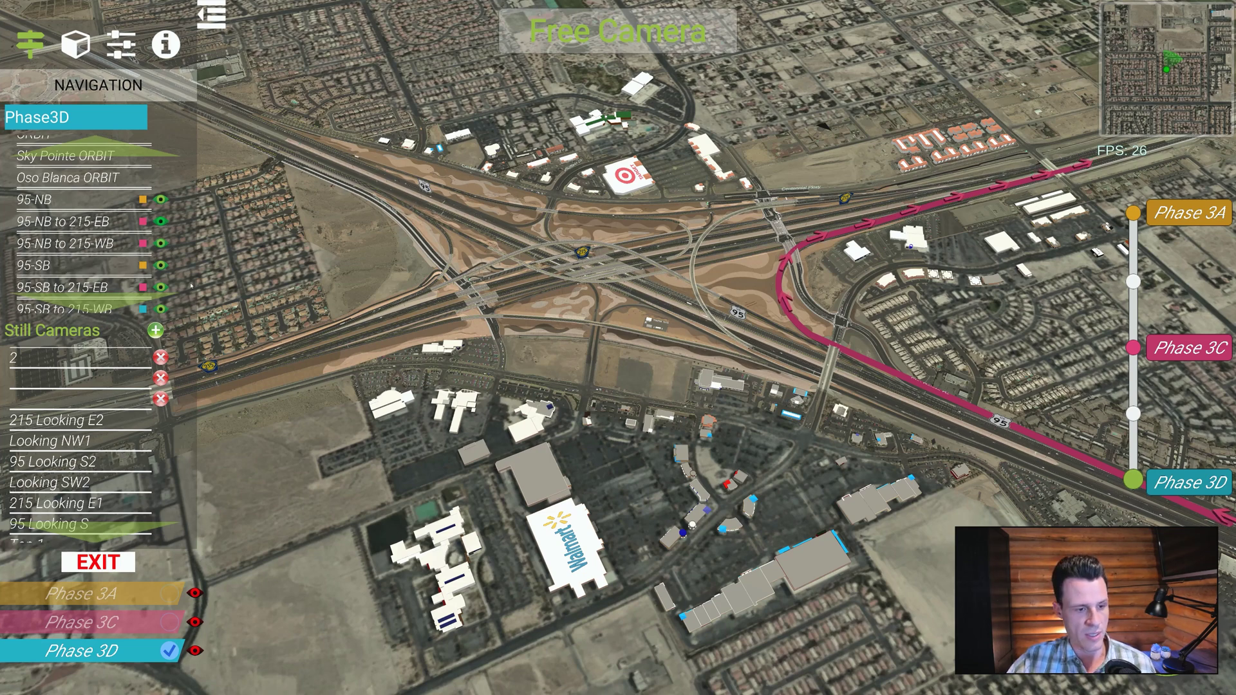
pyautogui.click(162, 266)
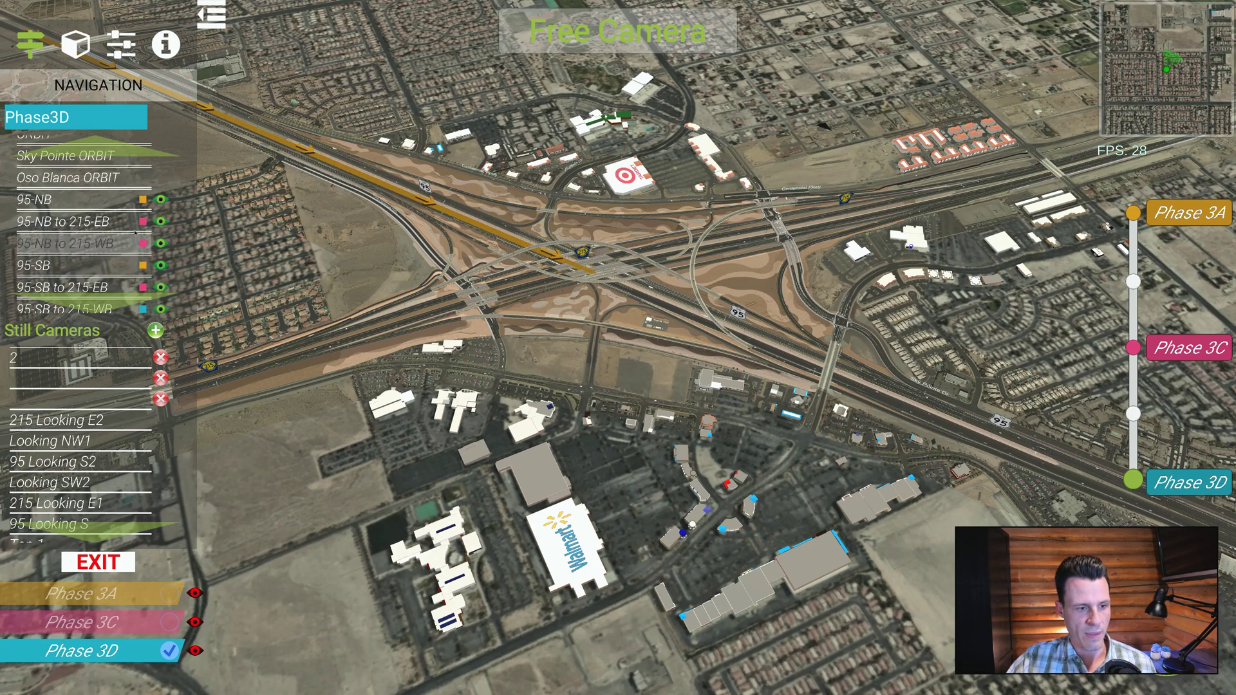
# Find the local-level routes and display the Target to Walmart route path on the Phase 3D overview
pyautogui.scroll(-3, 115, 230)
pyautogui.scroll(-3, 114, 232)
pyautogui.scroll(-3, 105, 255)
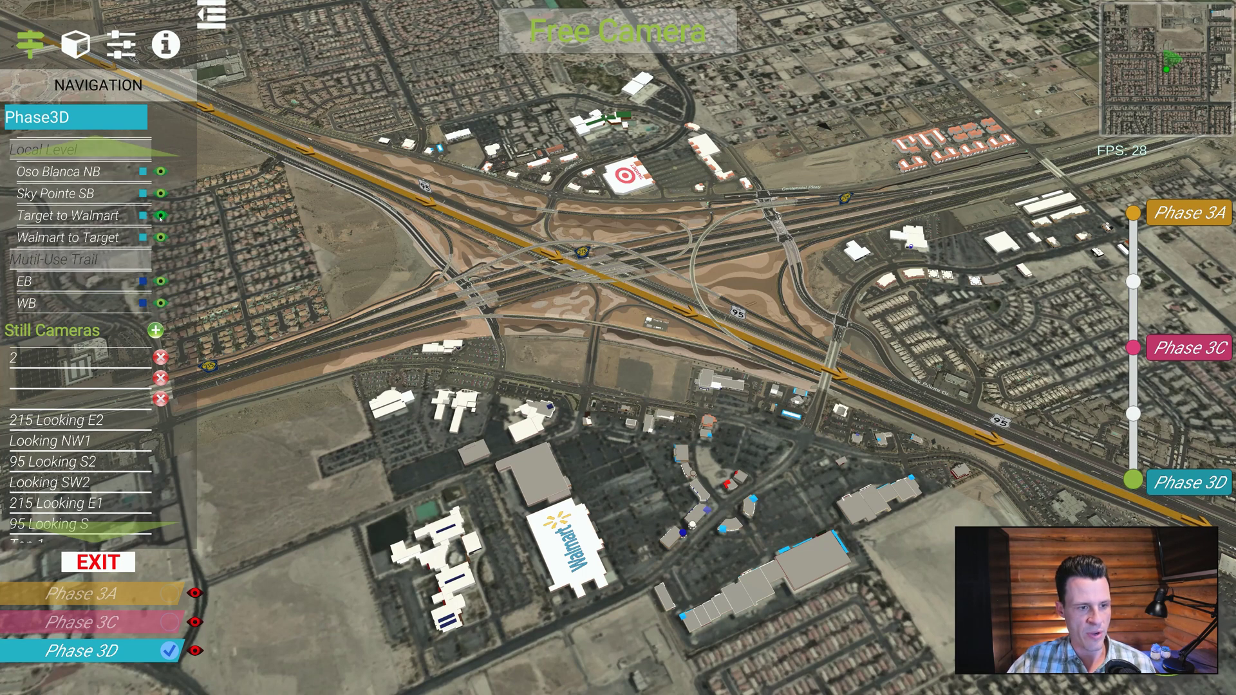
pyautogui.click(160, 216)
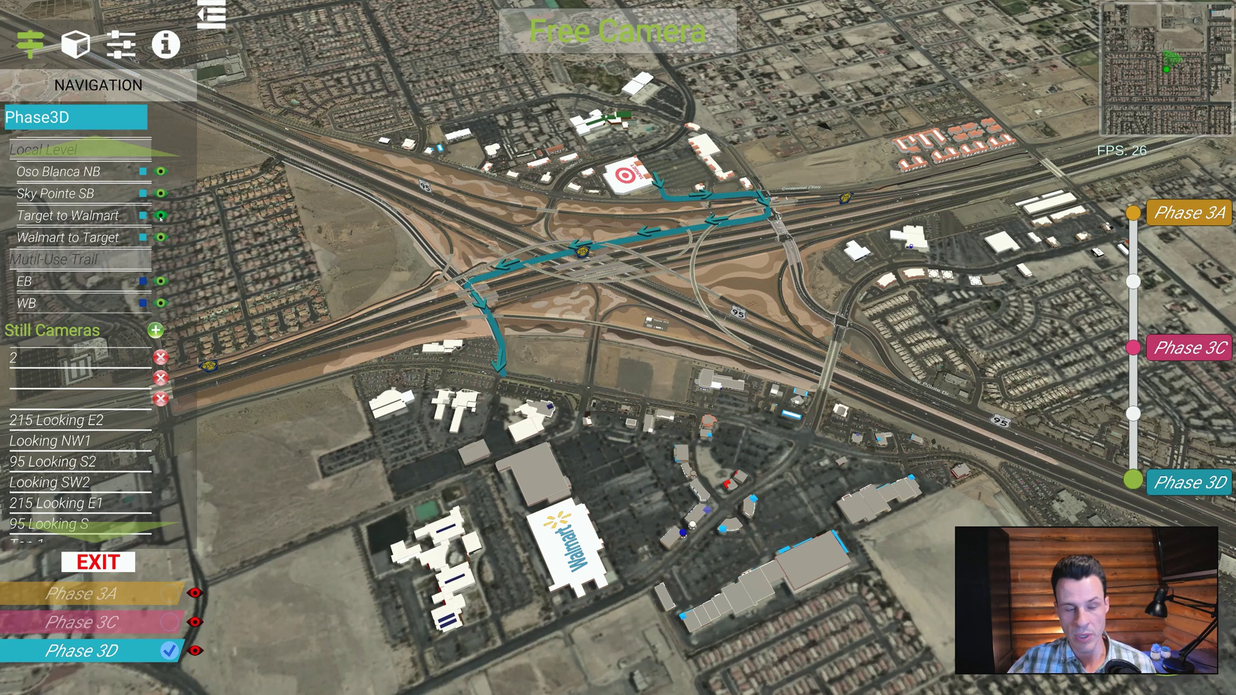
# Switch to Phase 3A to compare the local Target and Walmart routes, and return to the Phase 3D local-level routes
pyautogui.click(169, 595)
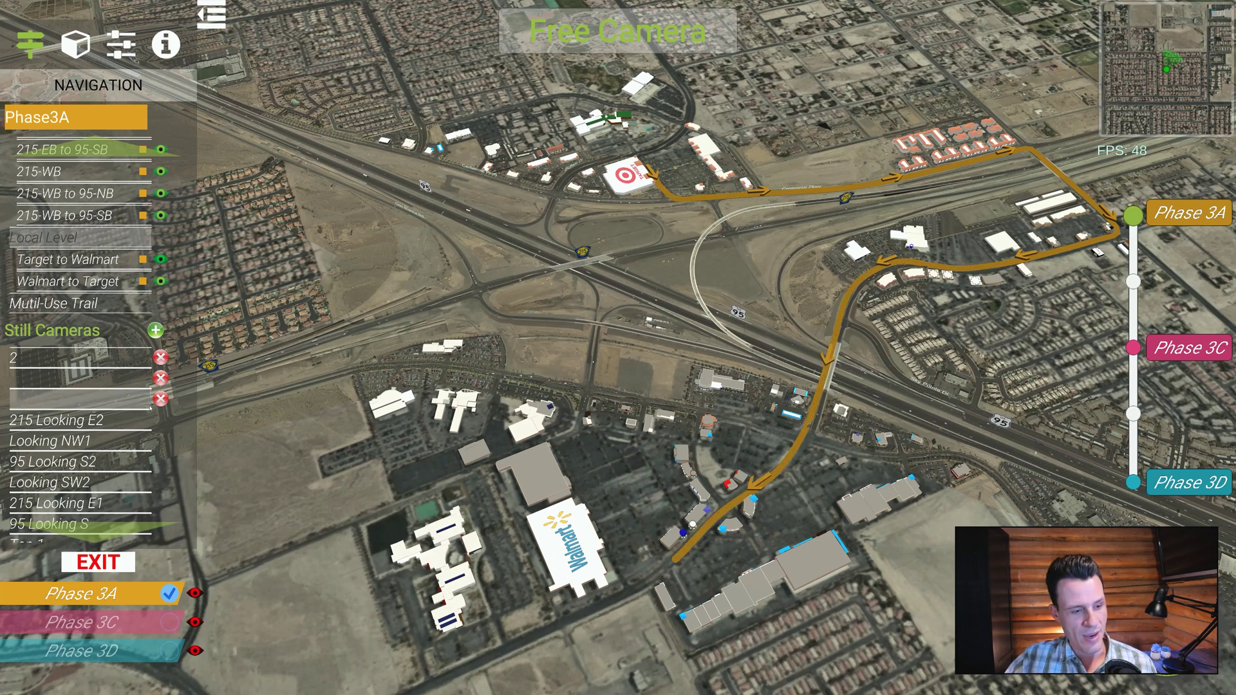
pyautogui.click(169, 651)
pyautogui.scroll(-3, 142, 232)
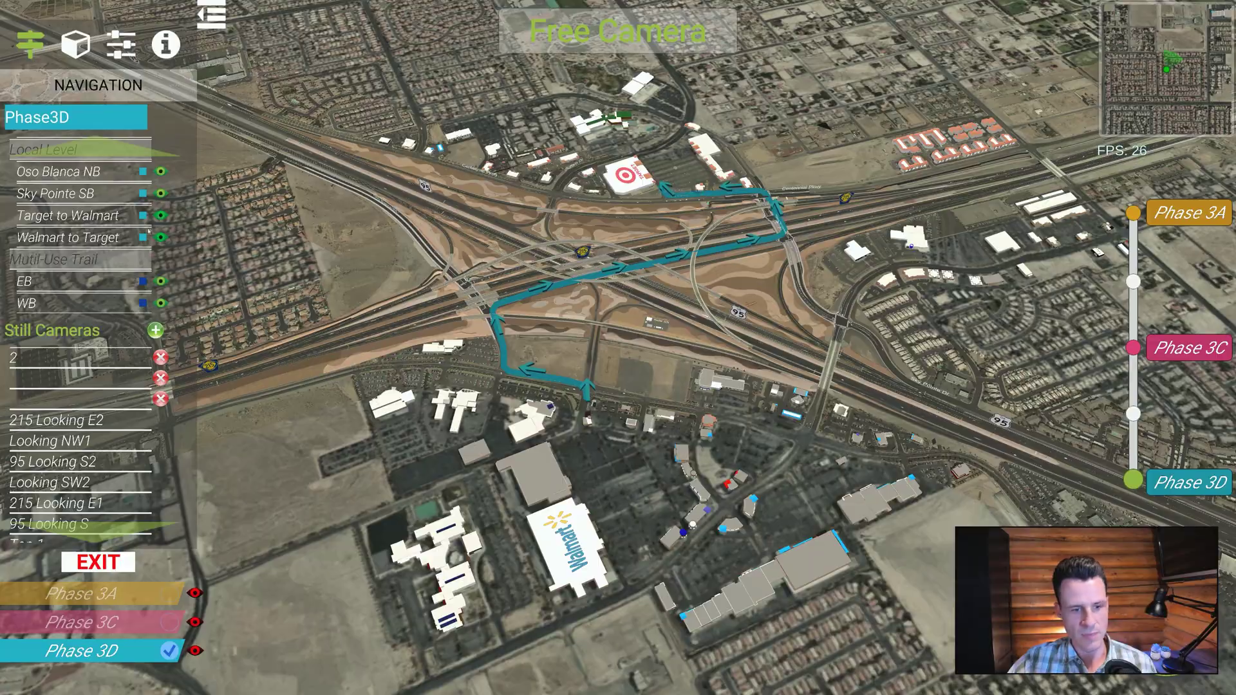
# Play the Target to Walmart flythrough in Phase 3D and lower its camera height to near road level
pyautogui.click(92, 215)
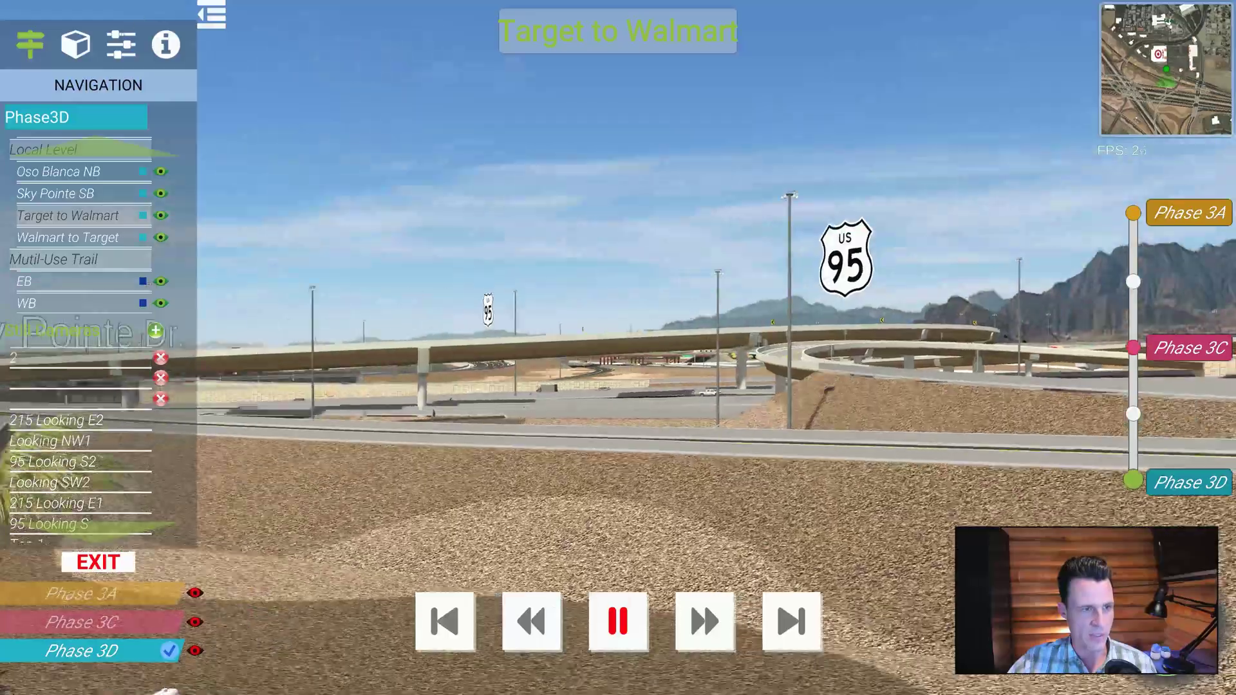
pyautogui.click(116, 49)
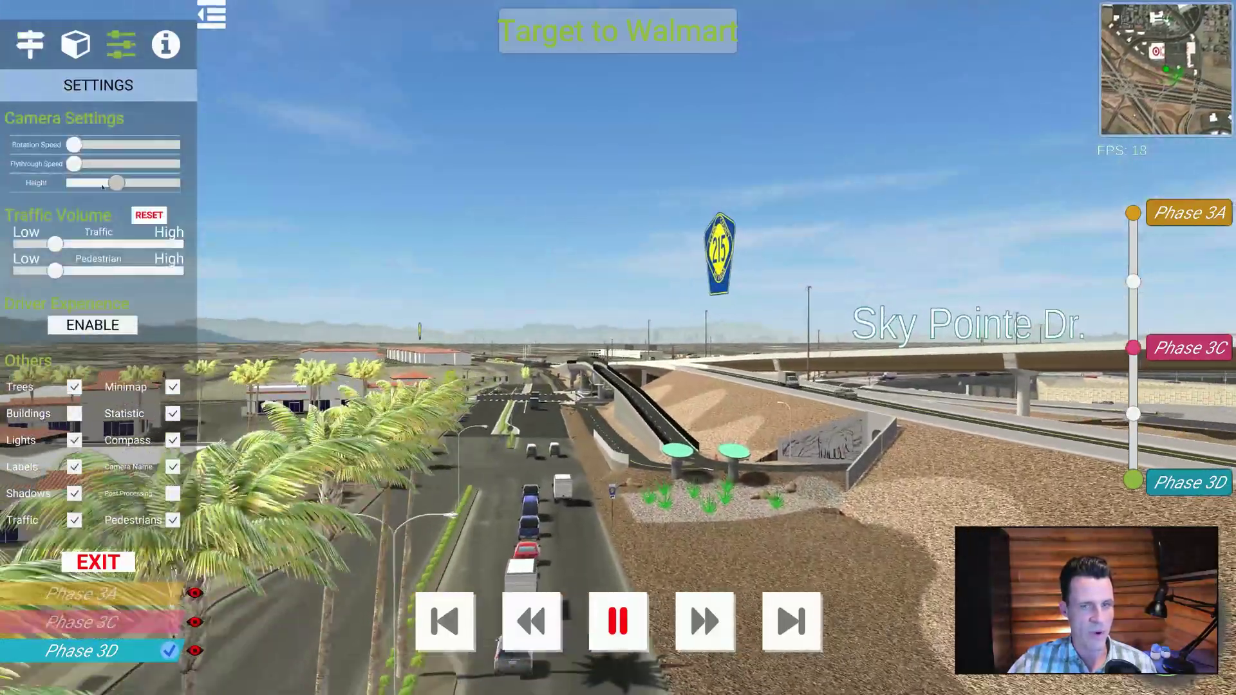
pyautogui.moveTo(110, 182); pyautogui.dragTo(83, 186)
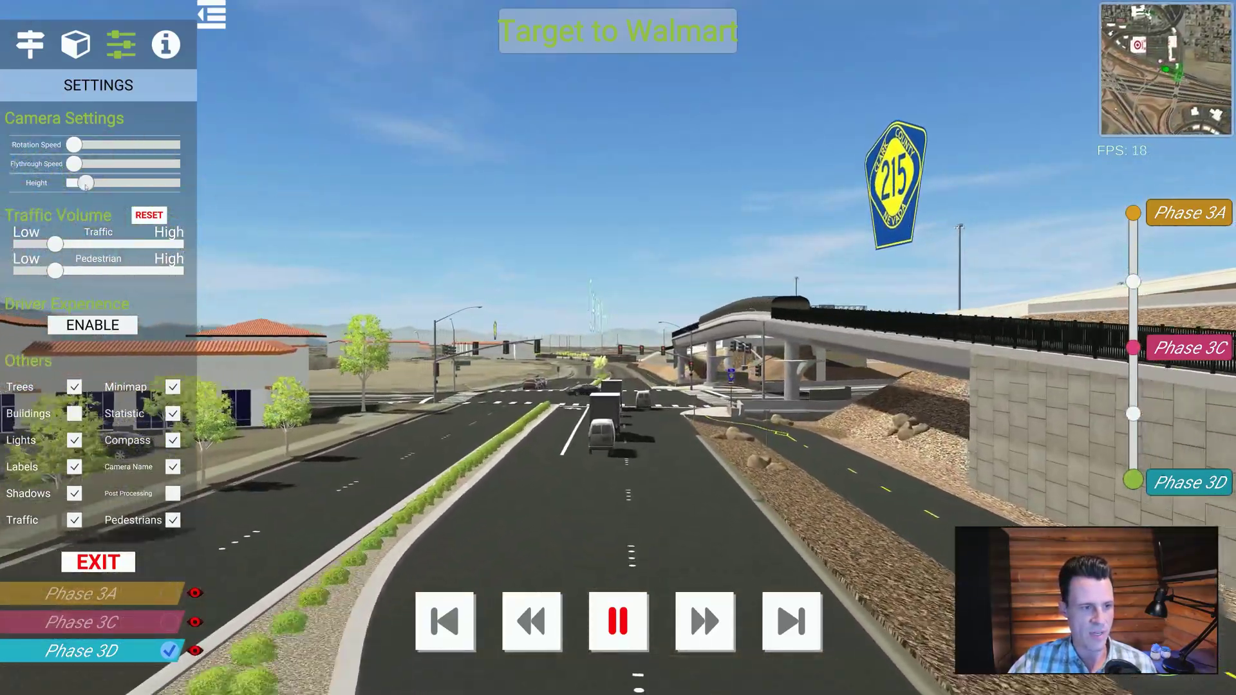
pyautogui.moveTo(82, 187); pyautogui.dragTo(72, 186)
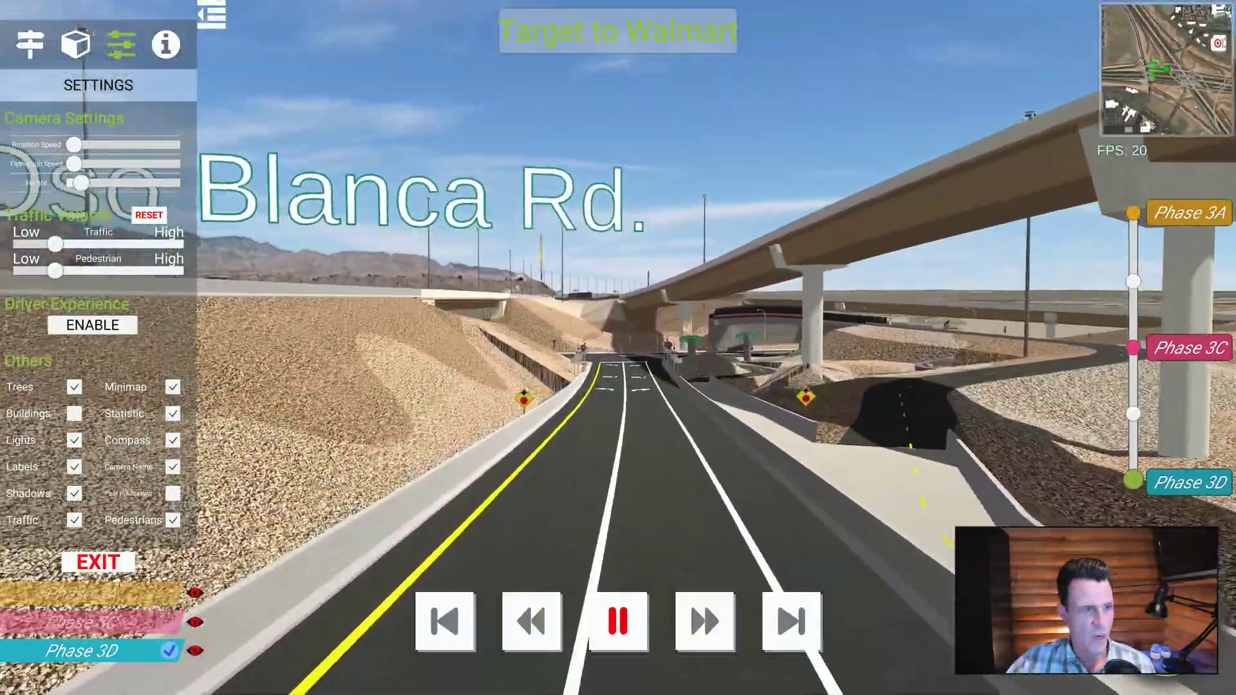
# Play the WB flythrough of the multi-use trail in Phase 3D
pyautogui.click(30, 43)
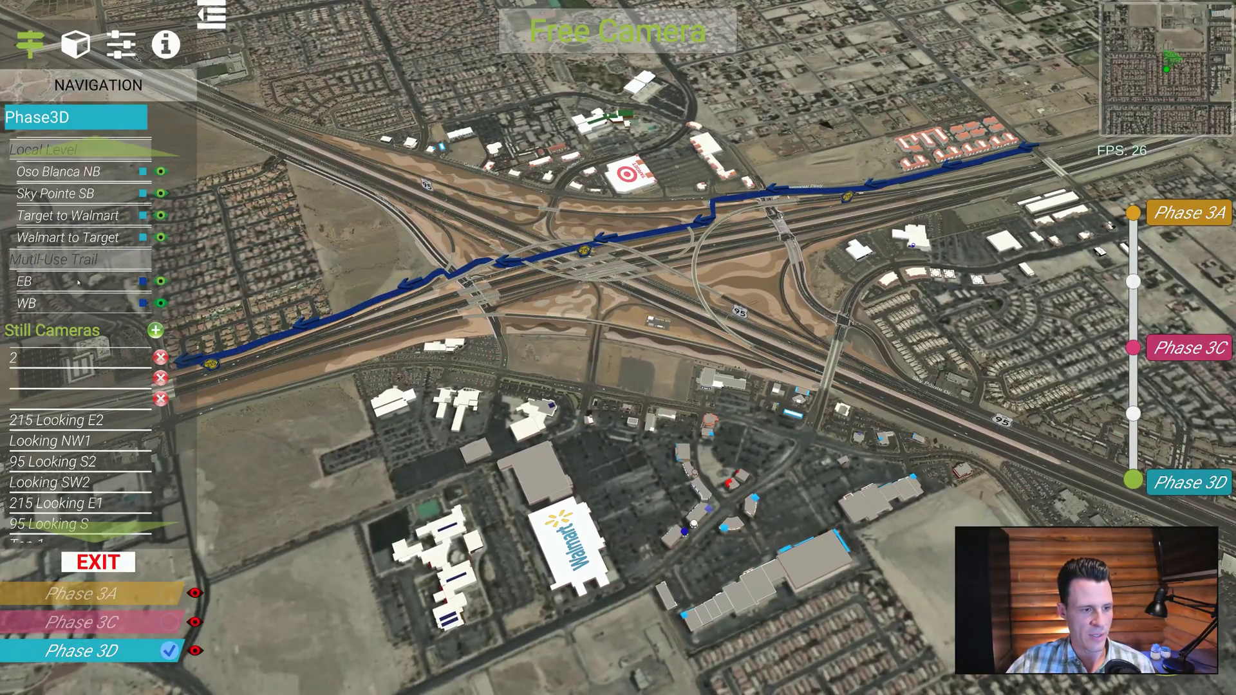
pyautogui.click(72, 309)
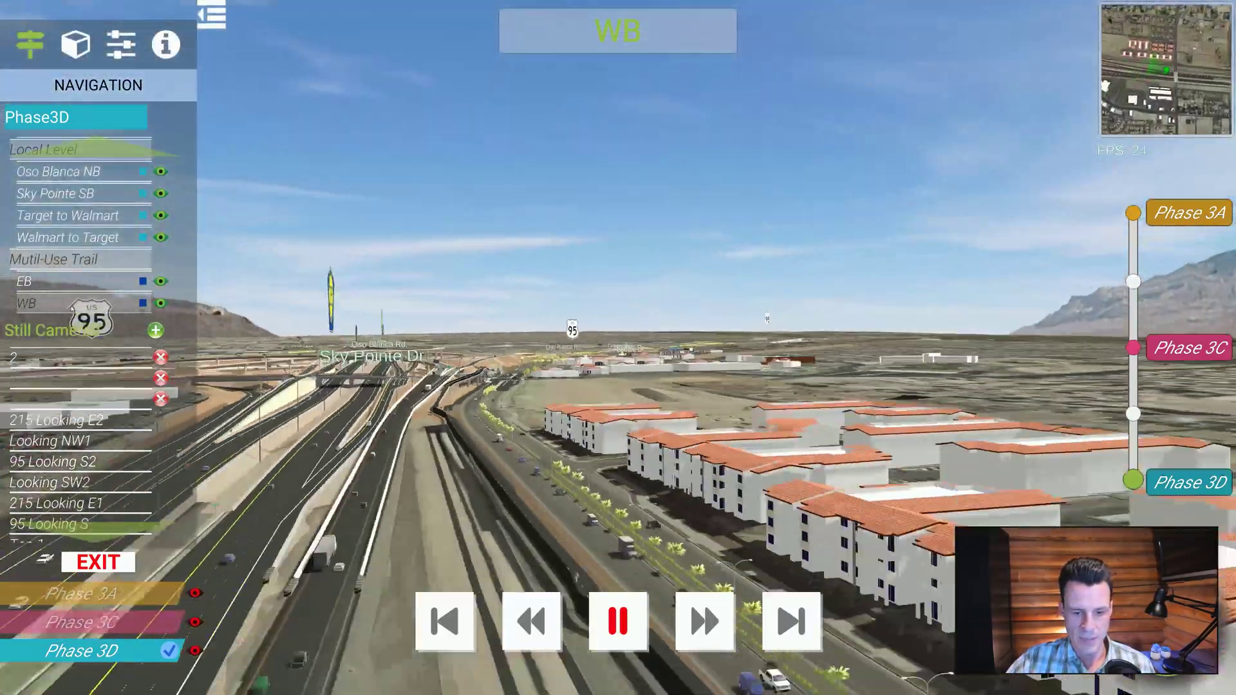
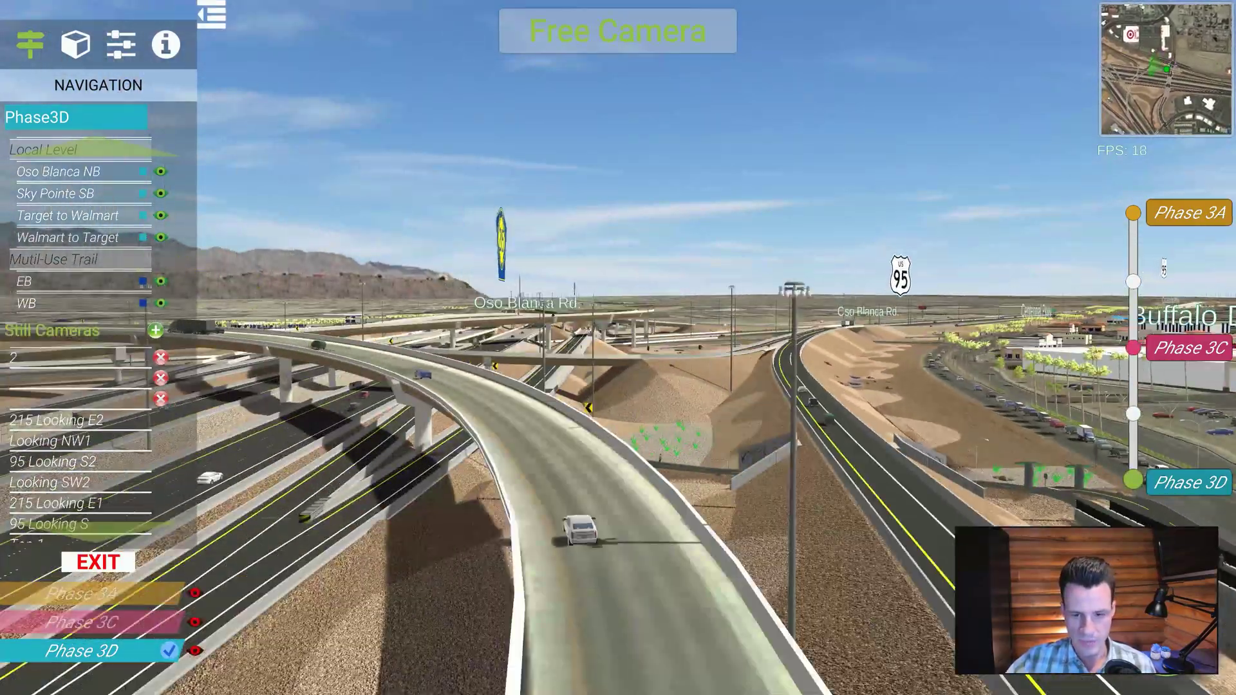
# Fly the free camera down to the multi-use trail beside the road and raise the pedestrian volume to High
pyautogui.press('w')
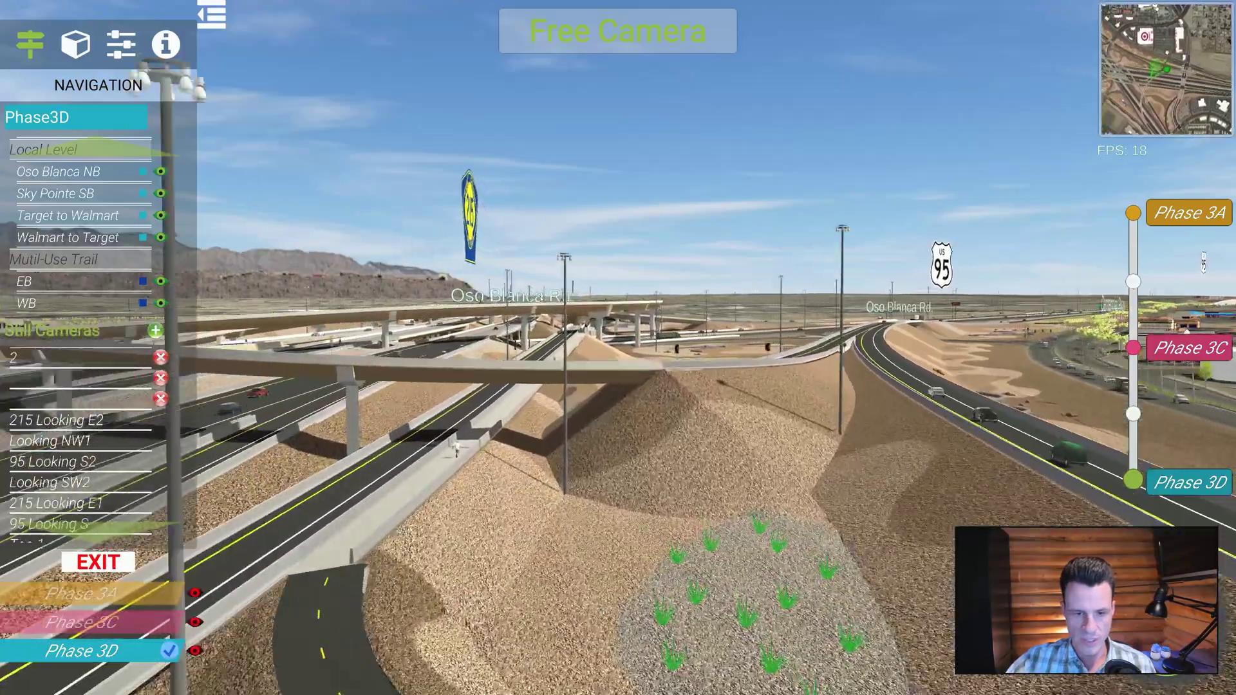
pyautogui.press('w')
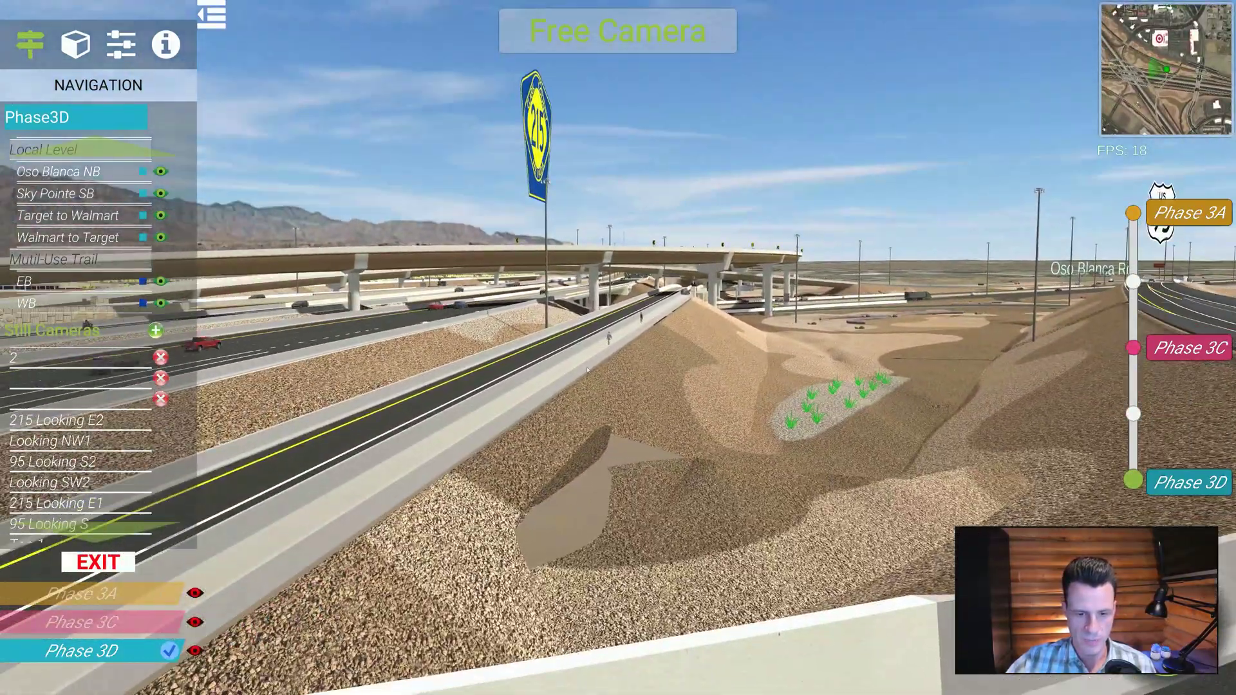
pyautogui.moveTo(587, 369); pyautogui.dragTo(444, 369)
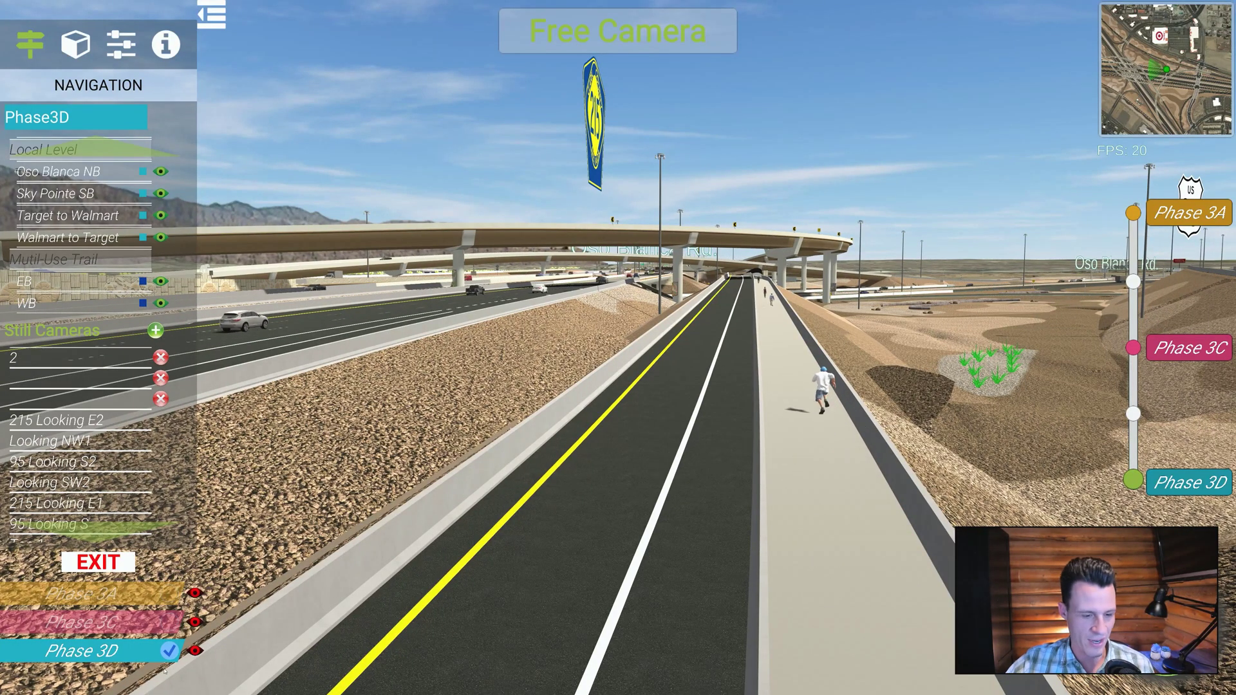
pyautogui.click(128, 43)
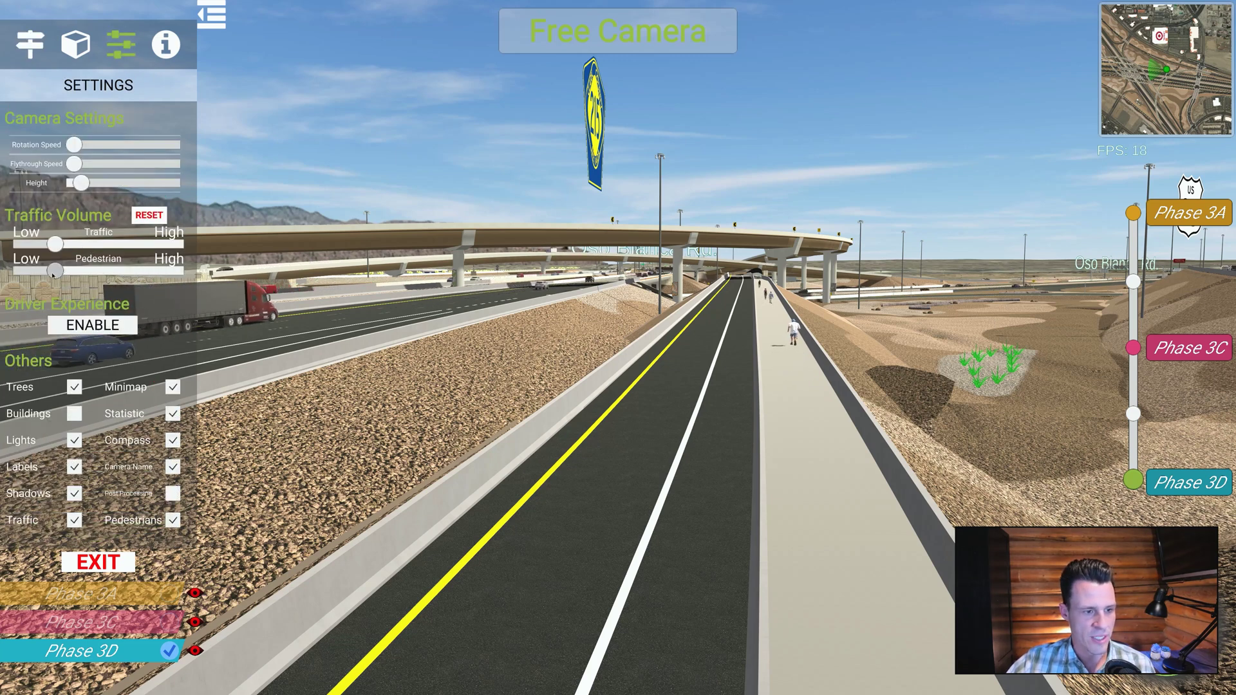
pyautogui.moveTo(20, 270); pyautogui.dragTo(336, 274)
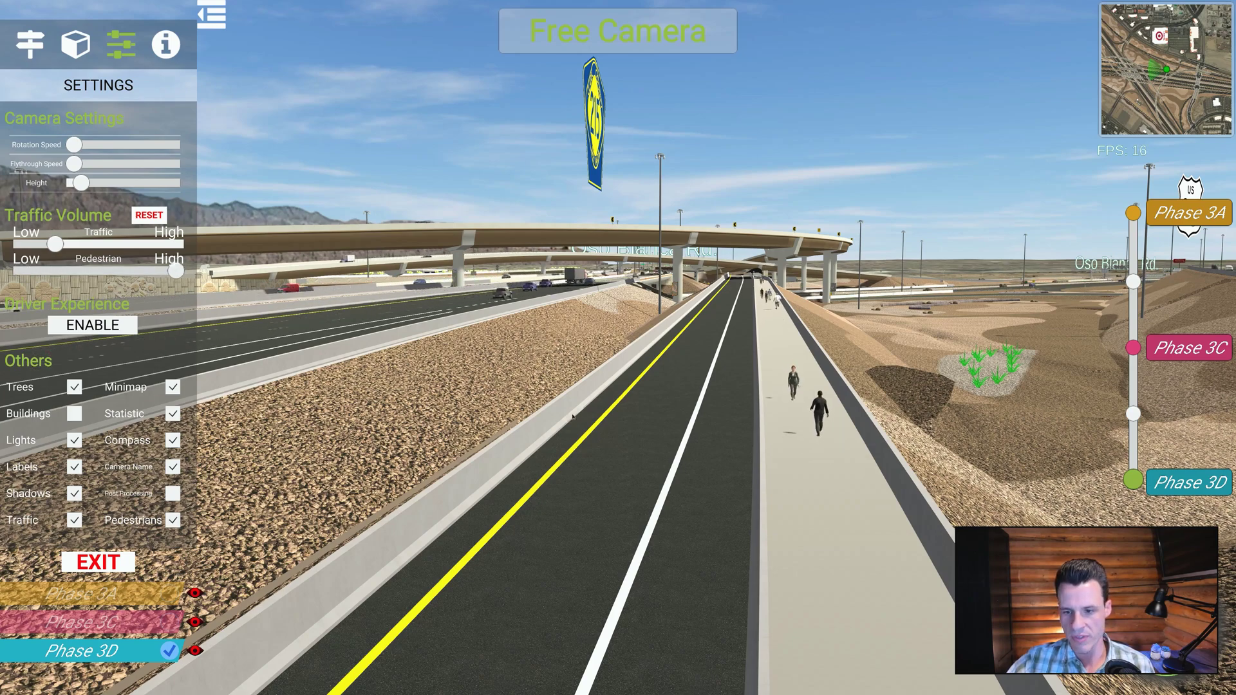
# View the trail's pedestrians and cyclists up close, and reduce the pedestrian volume to near Low
pyautogui.scroll(2, 597, 412)
pyautogui.scroll(2, 596, 412)
pyautogui.scroll(2, 597, 412)
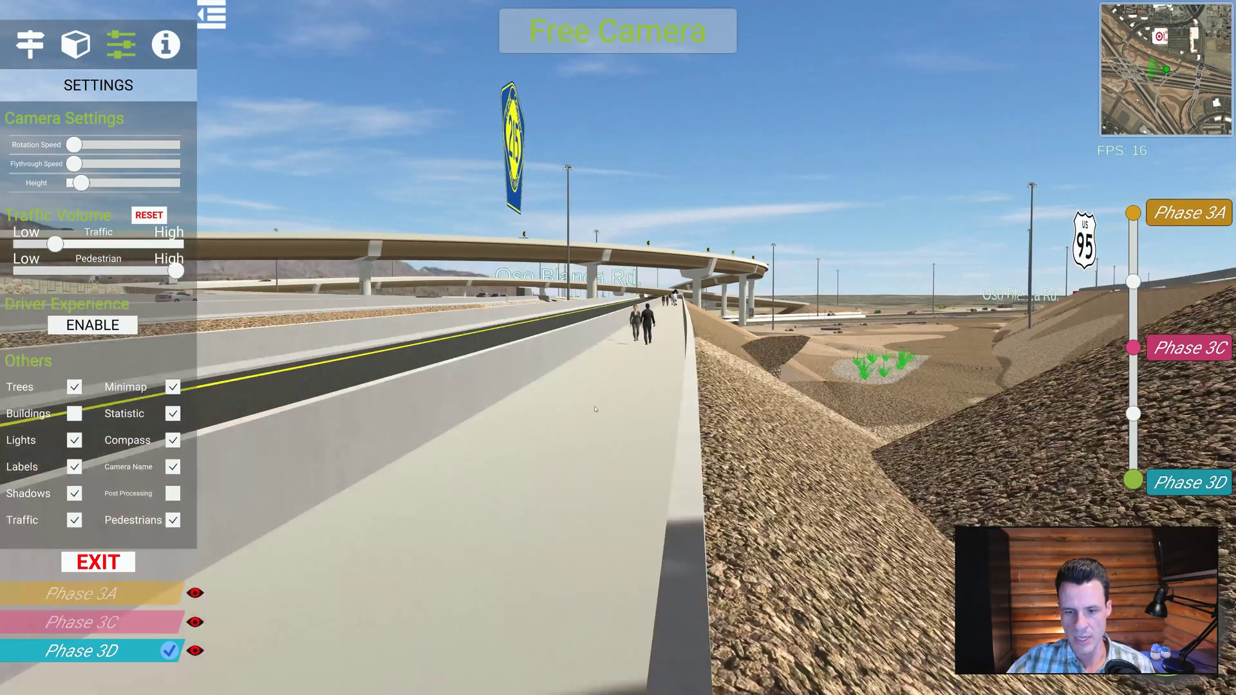
pyautogui.scroll(2, 587, 404)
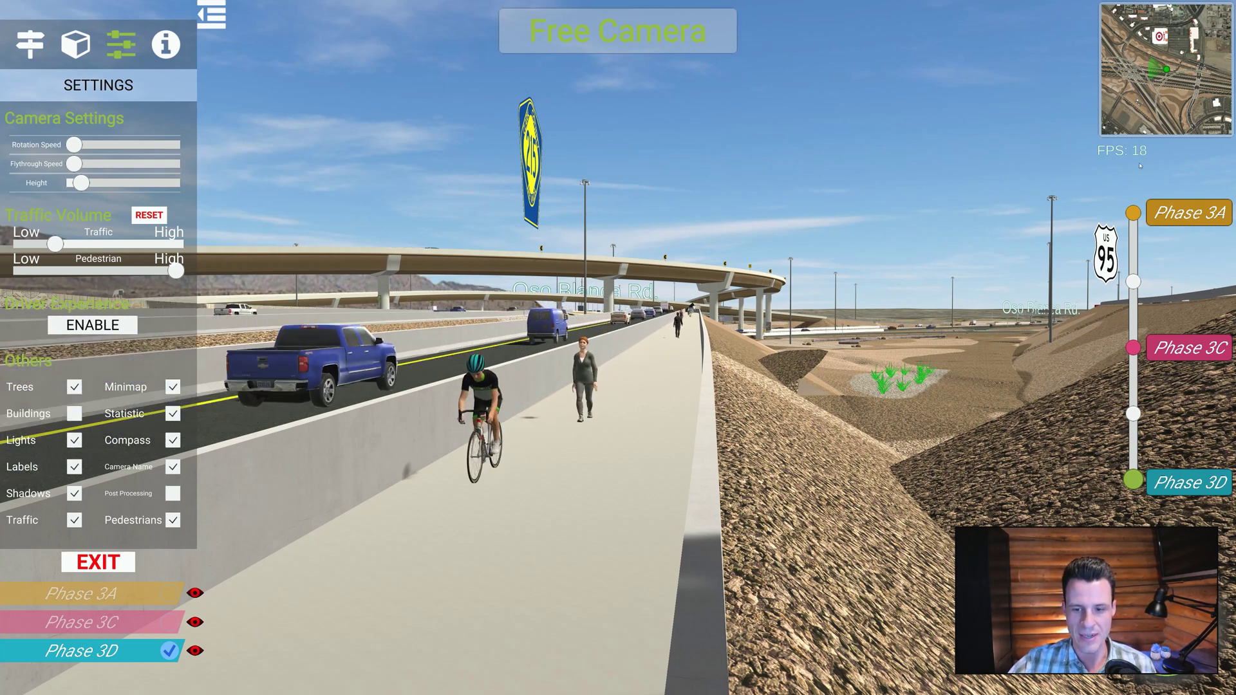
pyautogui.moveTo(177, 271); pyautogui.dragTo(40, 272)
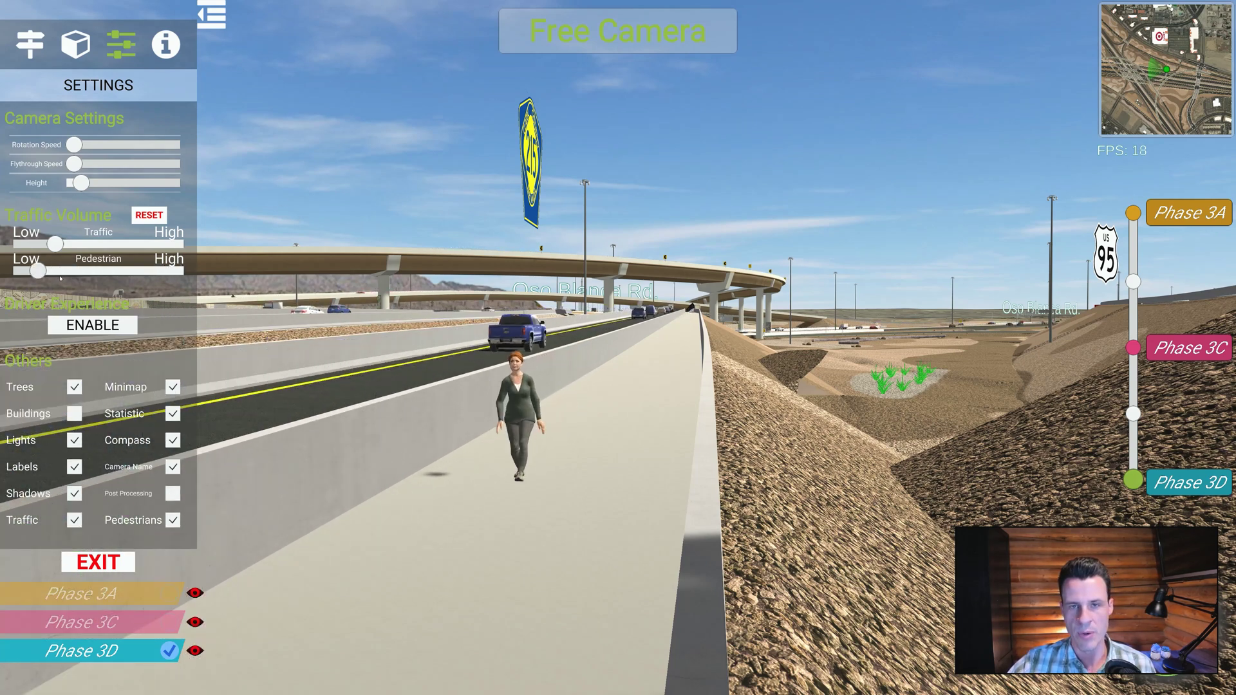
# Turn on Buildings and Post Processing, with the camera pulled back to a wide view of the interchange
pyautogui.click(74, 415)
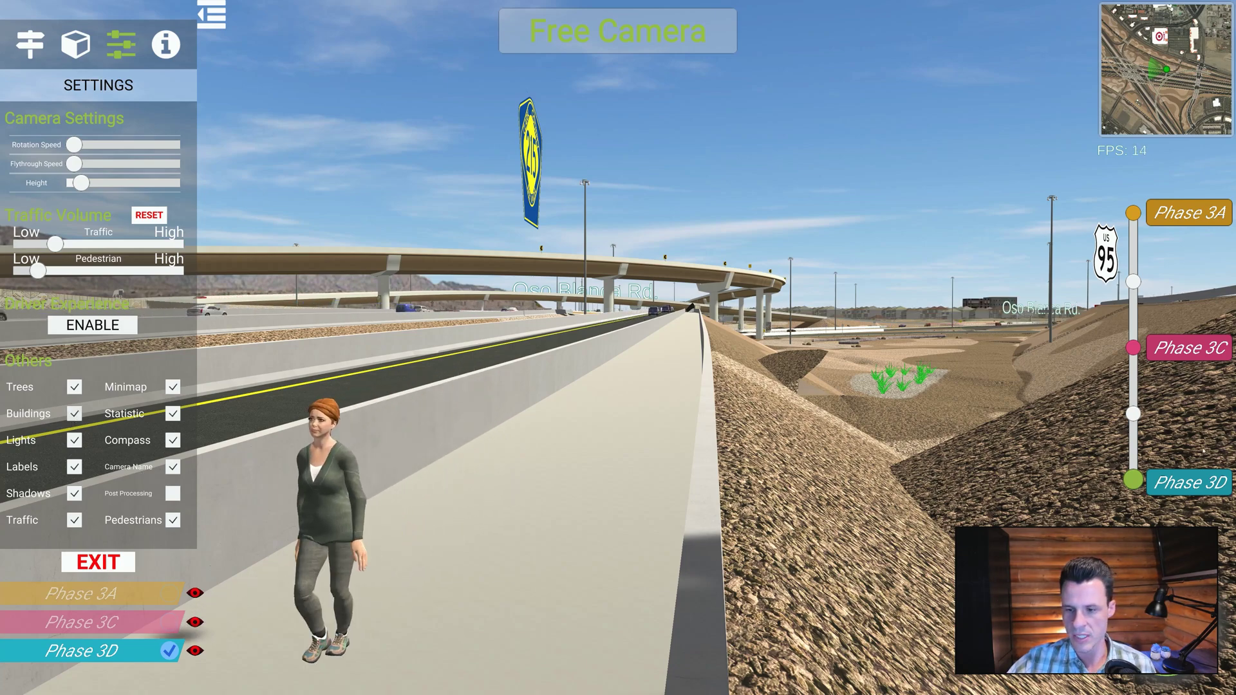
pyautogui.scroll(-5, 1181, 456)
pyautogui.moveTo(837, 425); pyautogui.dragTo(688, 425)
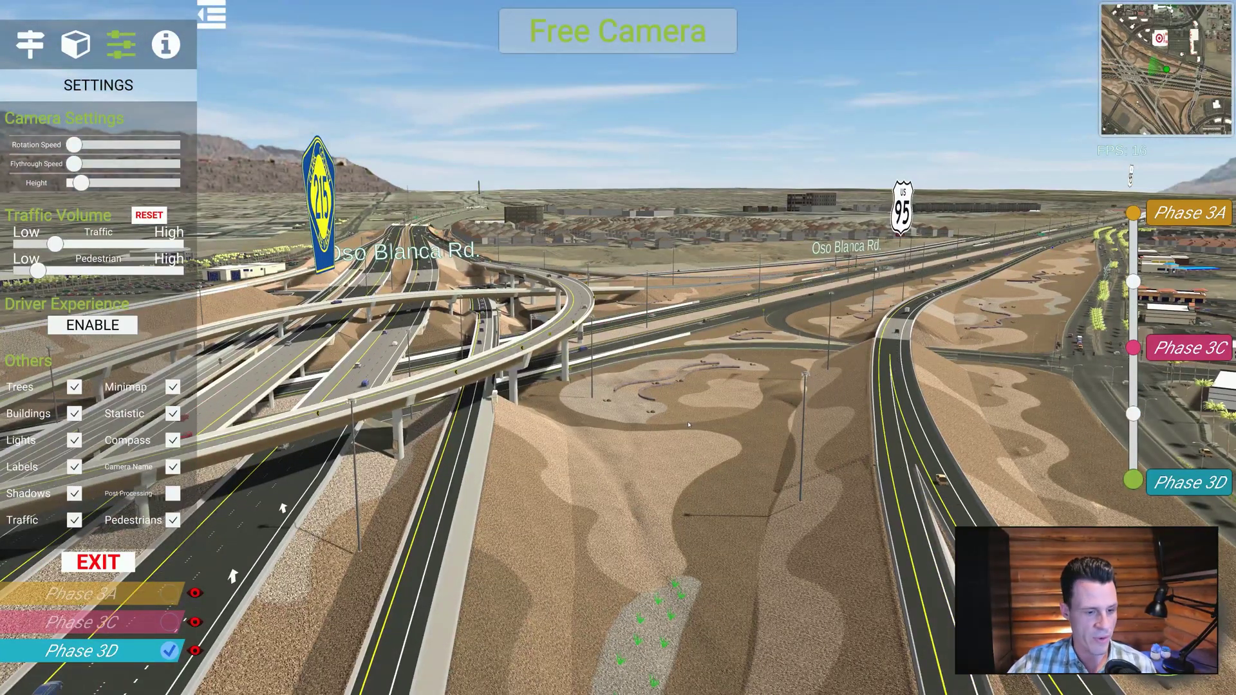
pyautogui.click(173, 493)
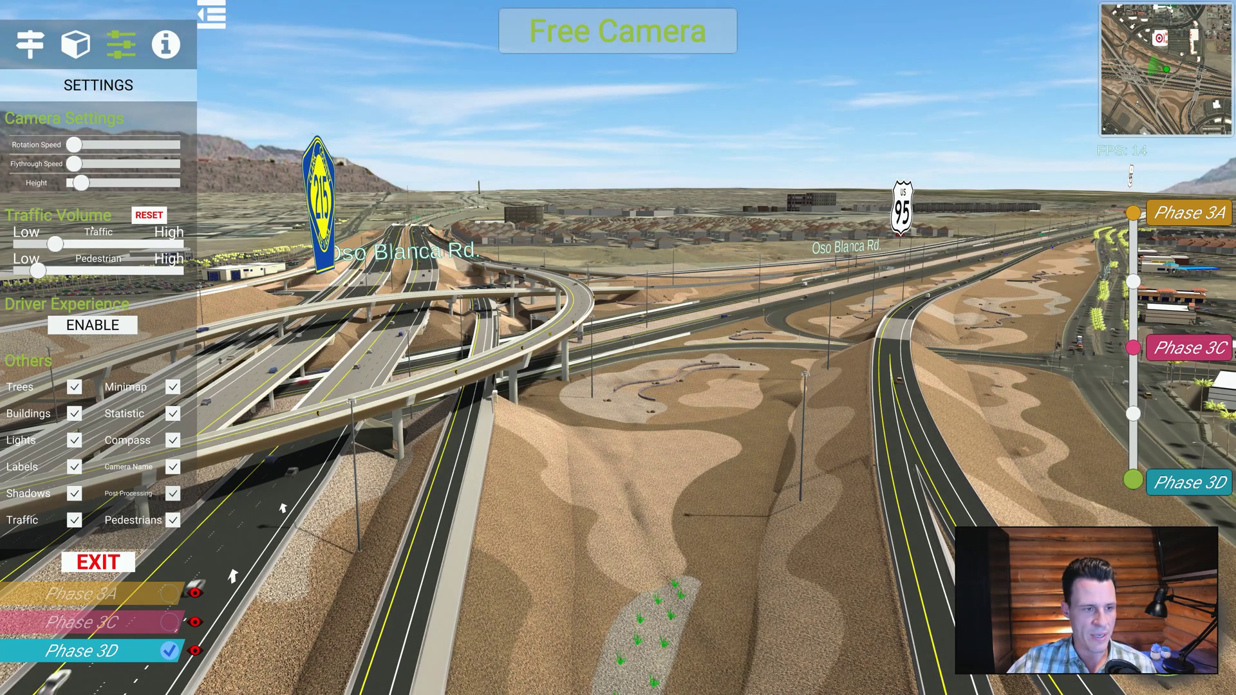
# Play the 215-EB to 95-SB flythrough in Phase 3D and ride along it briefly in Driver Experience view
pyautogui.click(30, 47)
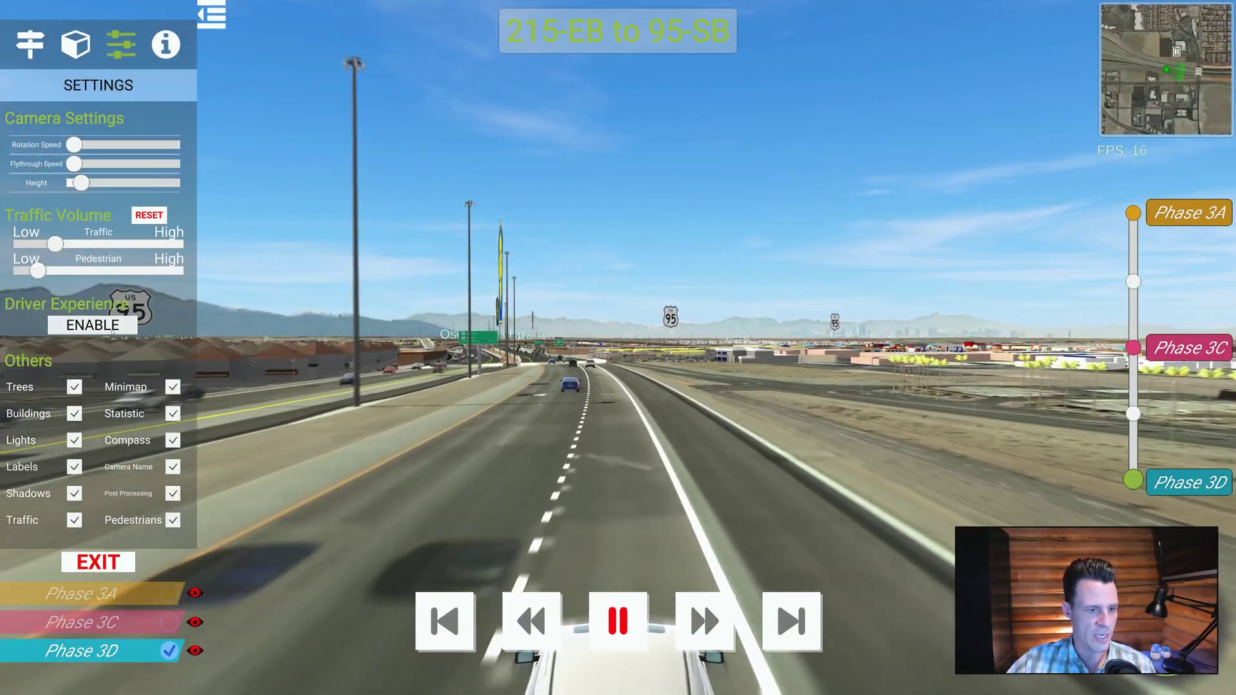
pyautogui.click(113, 327)
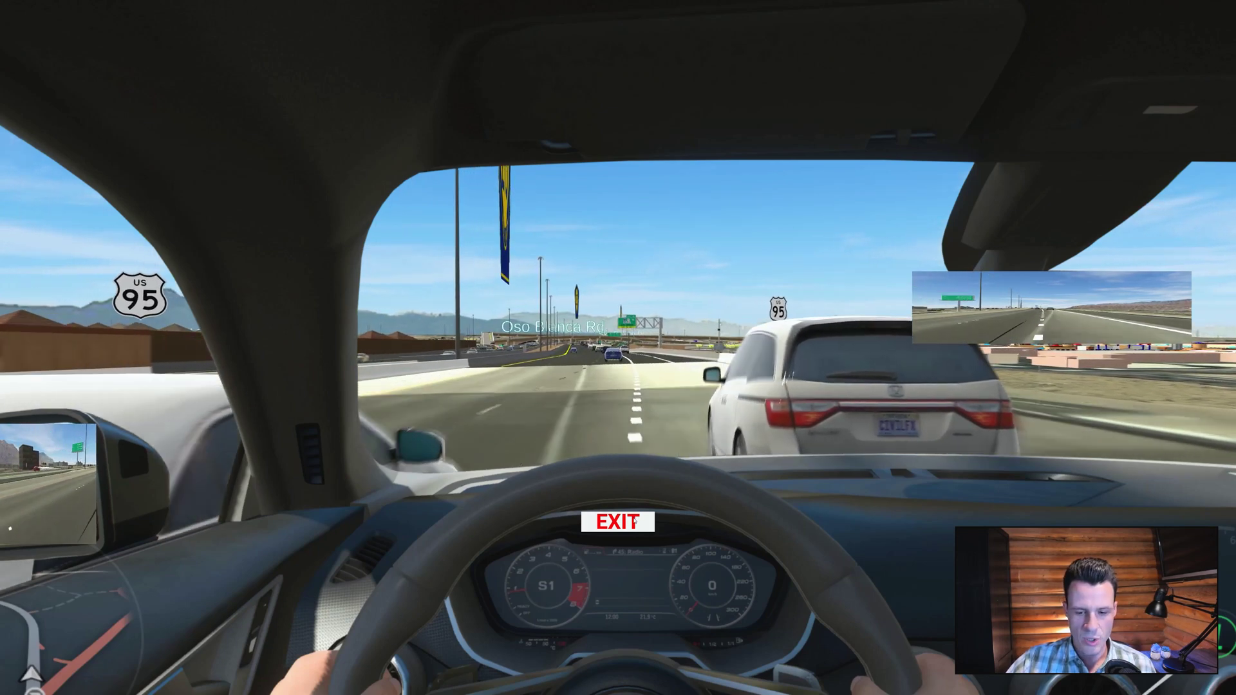
pyautogui.click(635, 521)
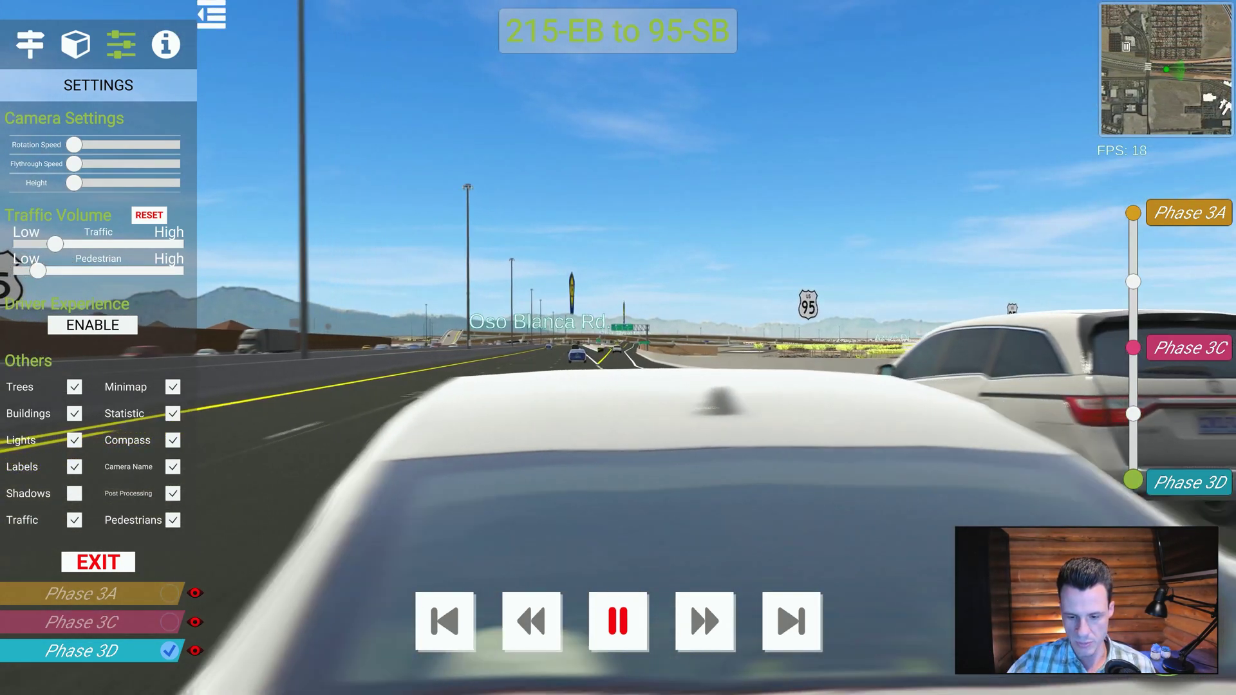
# Fast-forward the 215-EB to 95-SB flythrough and view its ramp from the driver's seat in Driver Experience
pyautogui.click(701, 622)
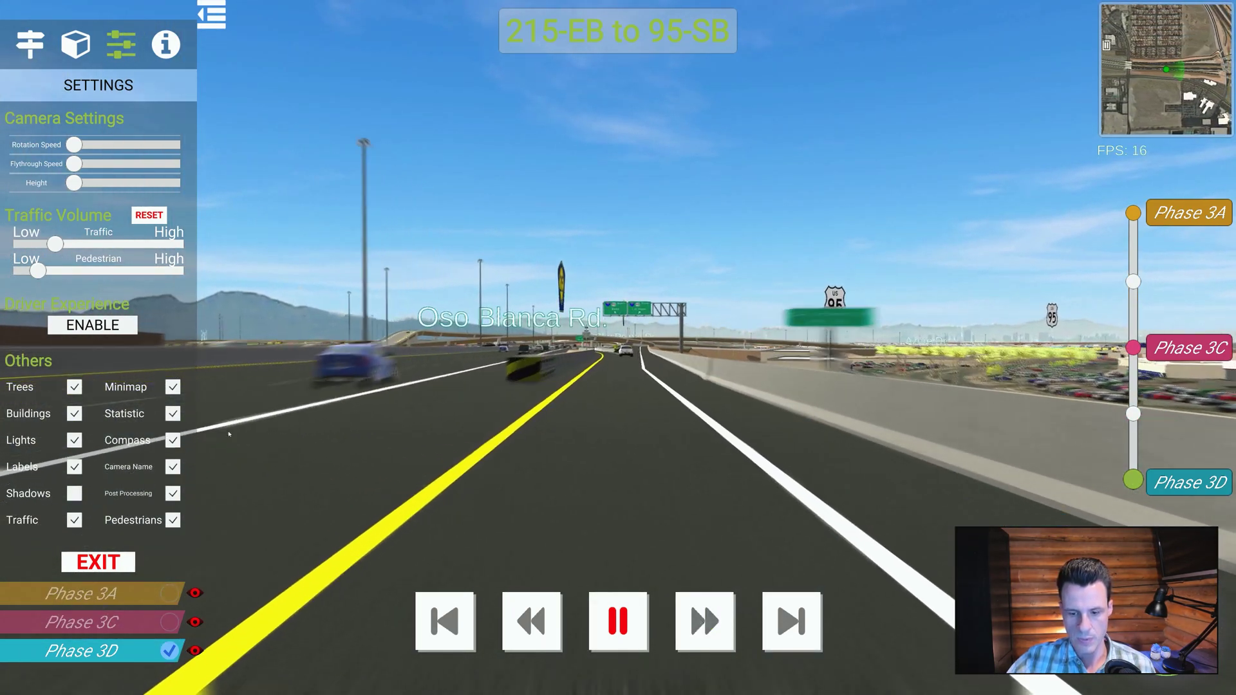
pyautogui.click(73, 331)
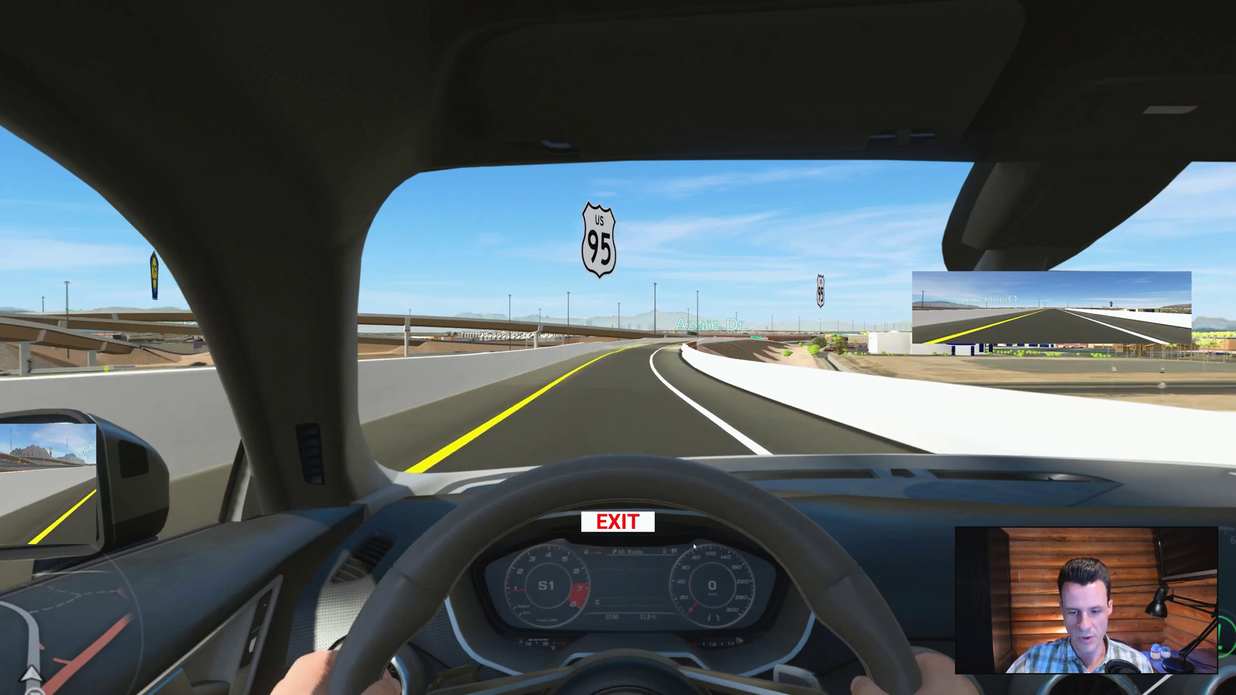
pyautogui.click(630, 529)
# Fly the free camera to the trail tunnel with the elephant mural and save that view as still camera 88
pyautogui.click(29, 42)
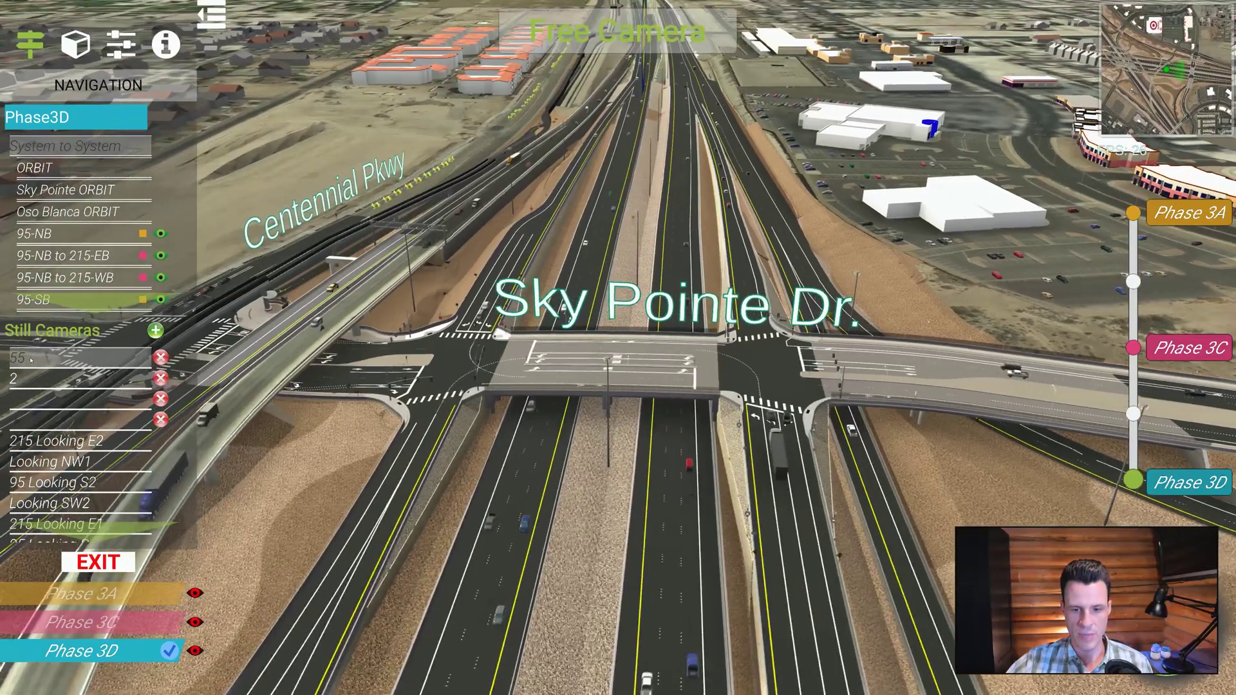
pyautogui.press('w')
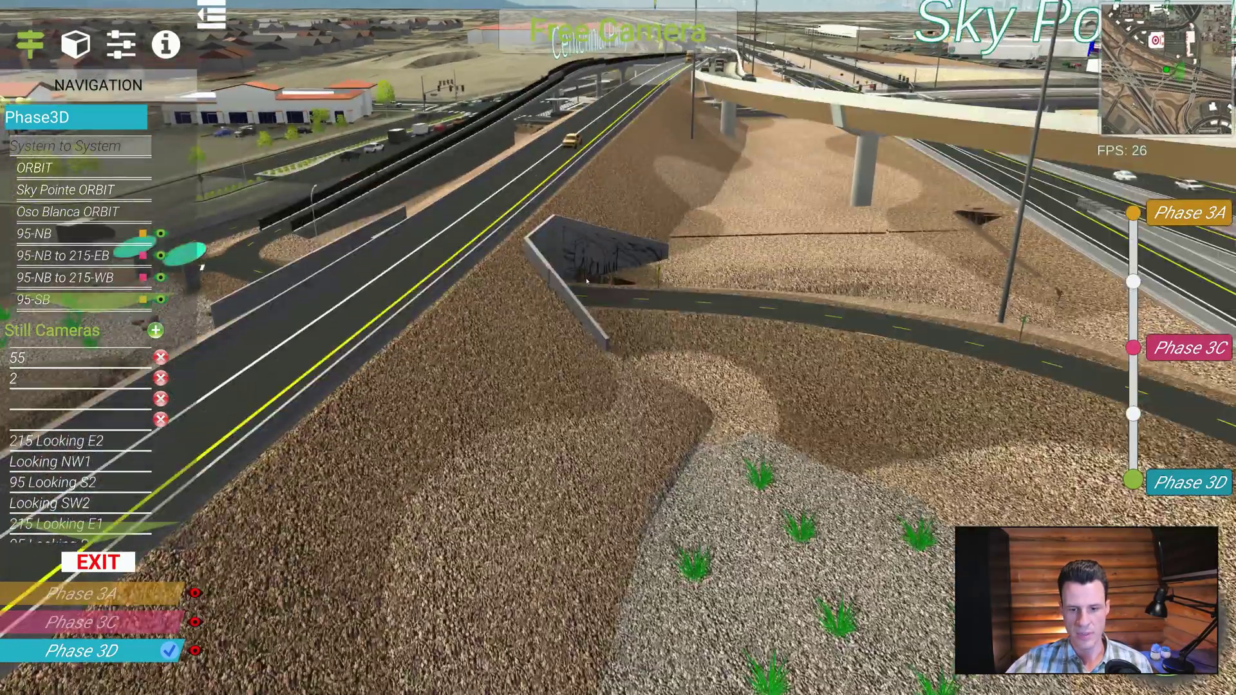
pyautogui.press('w')
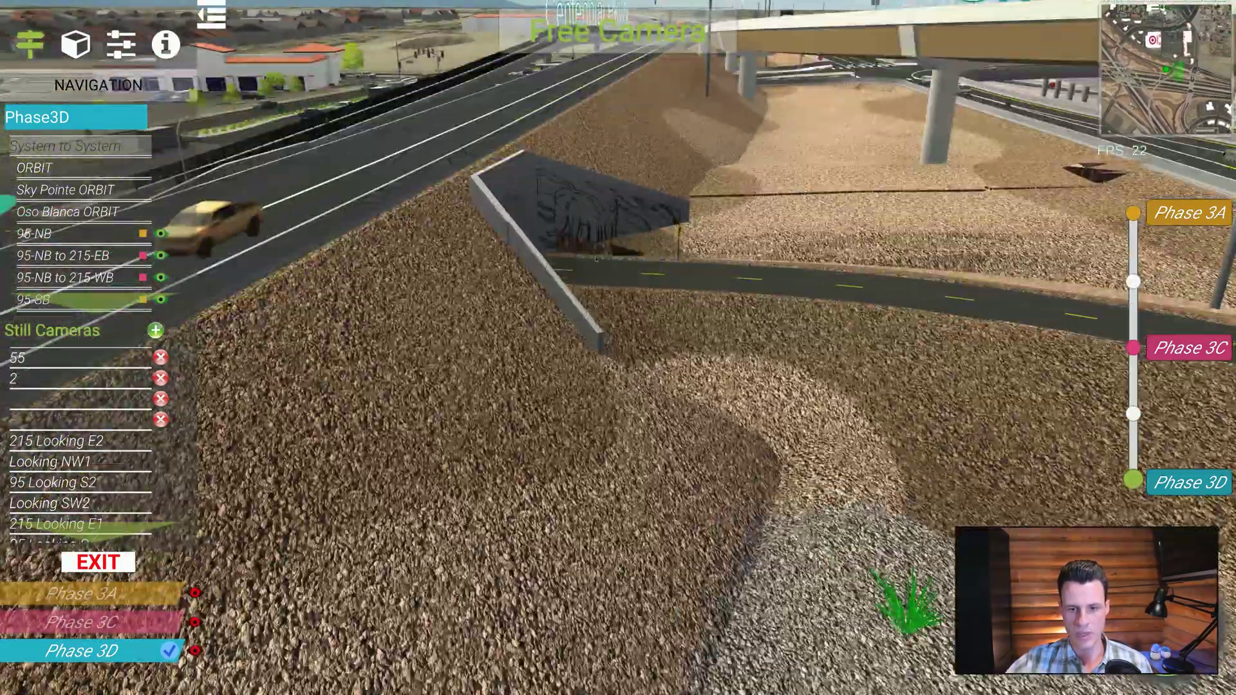
pyautogui.moveTo(596, 259); pyautogui.dragTo(603, 230)
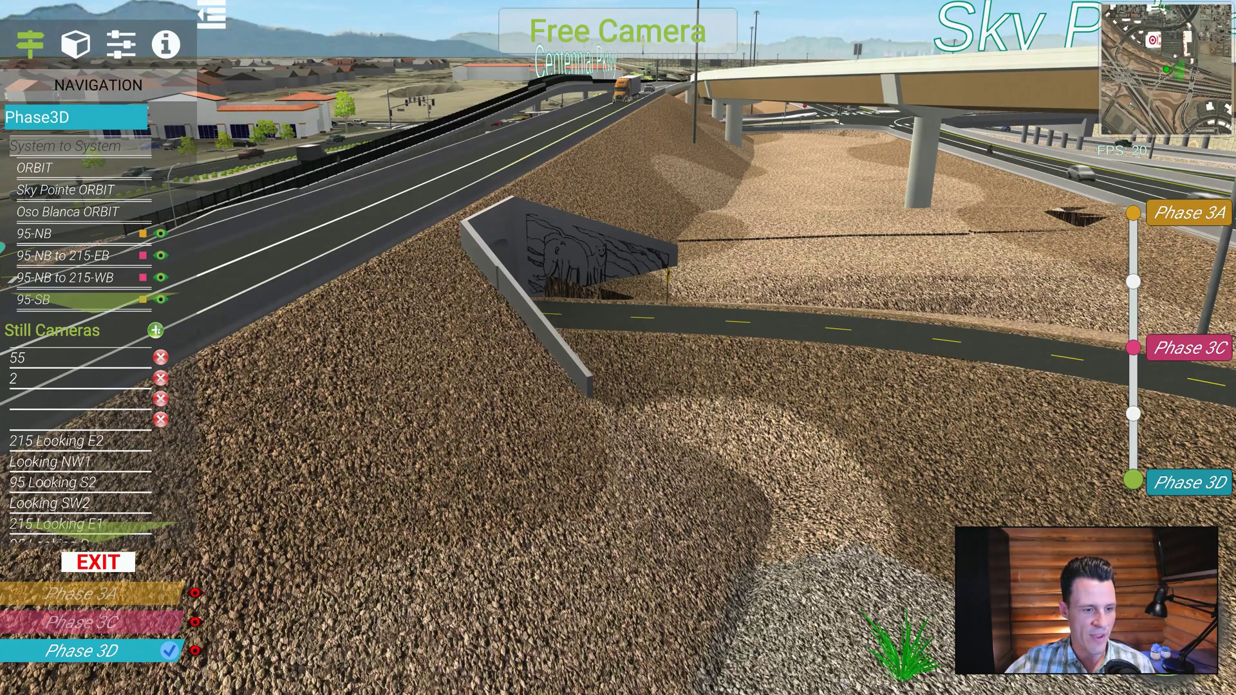
pyautogui.click(529, 340)
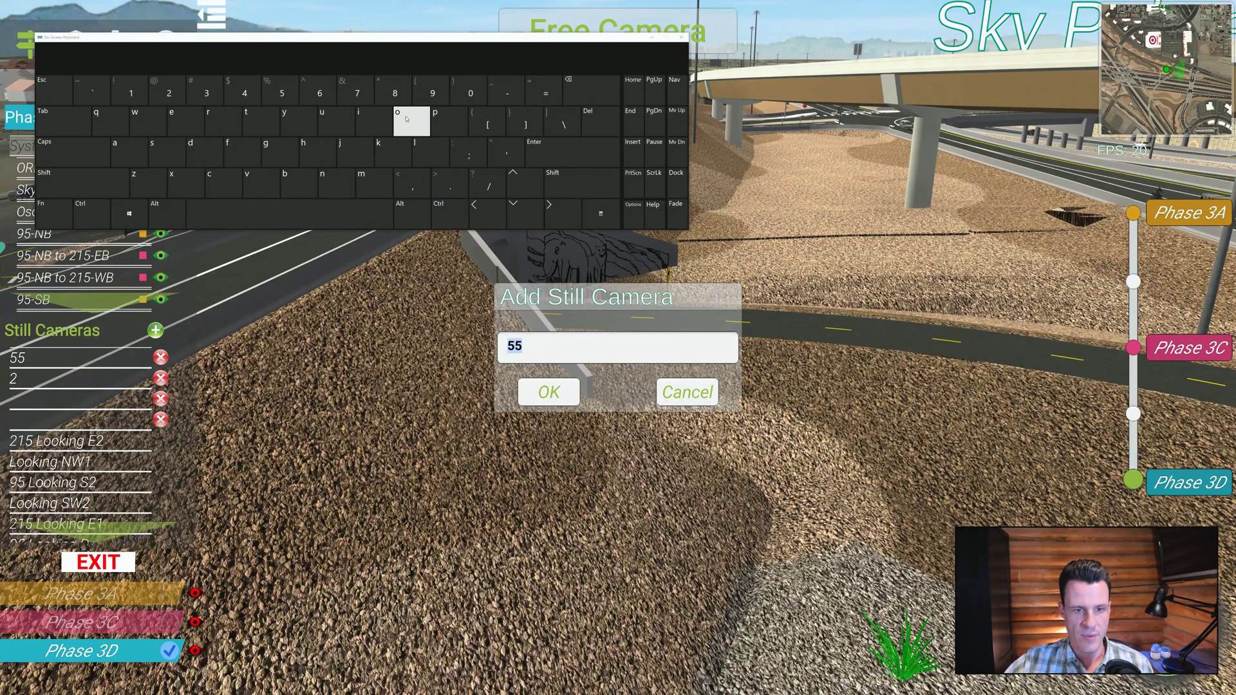
pyautogui.click(549, 392)
pyautogui.click(681, 37)
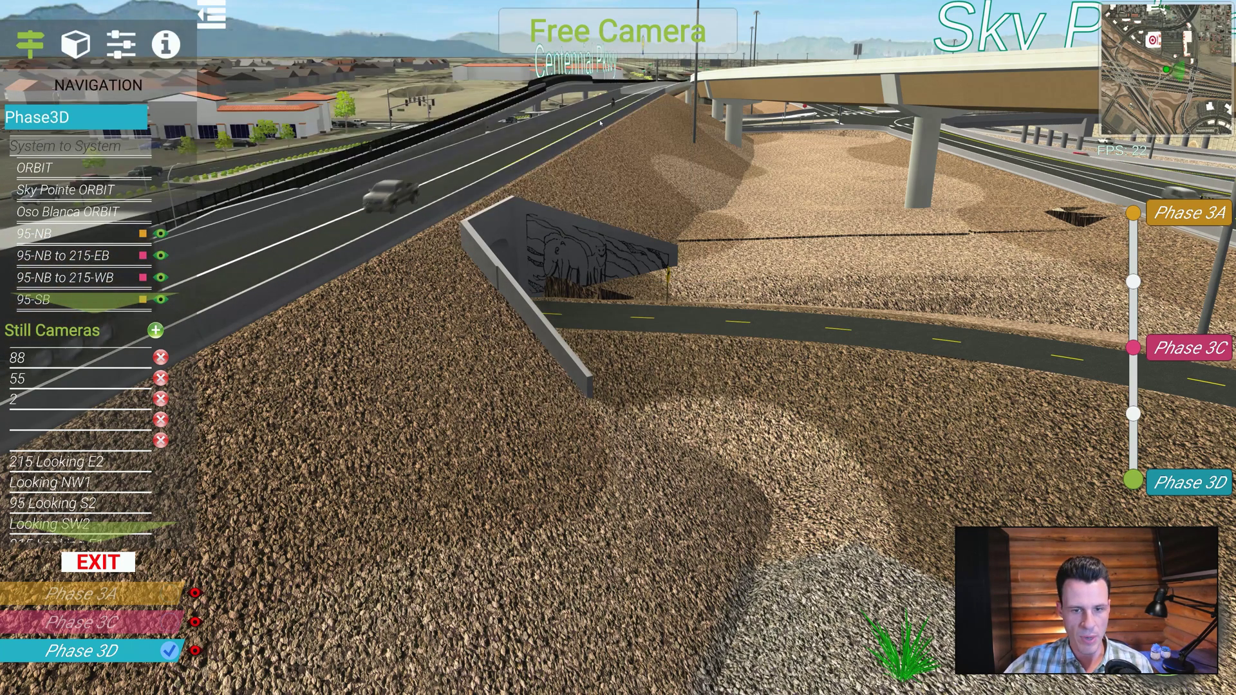
# Switch between the saved still cameras 2 and 88 to compare their views
pyautogui.click(75, 393)
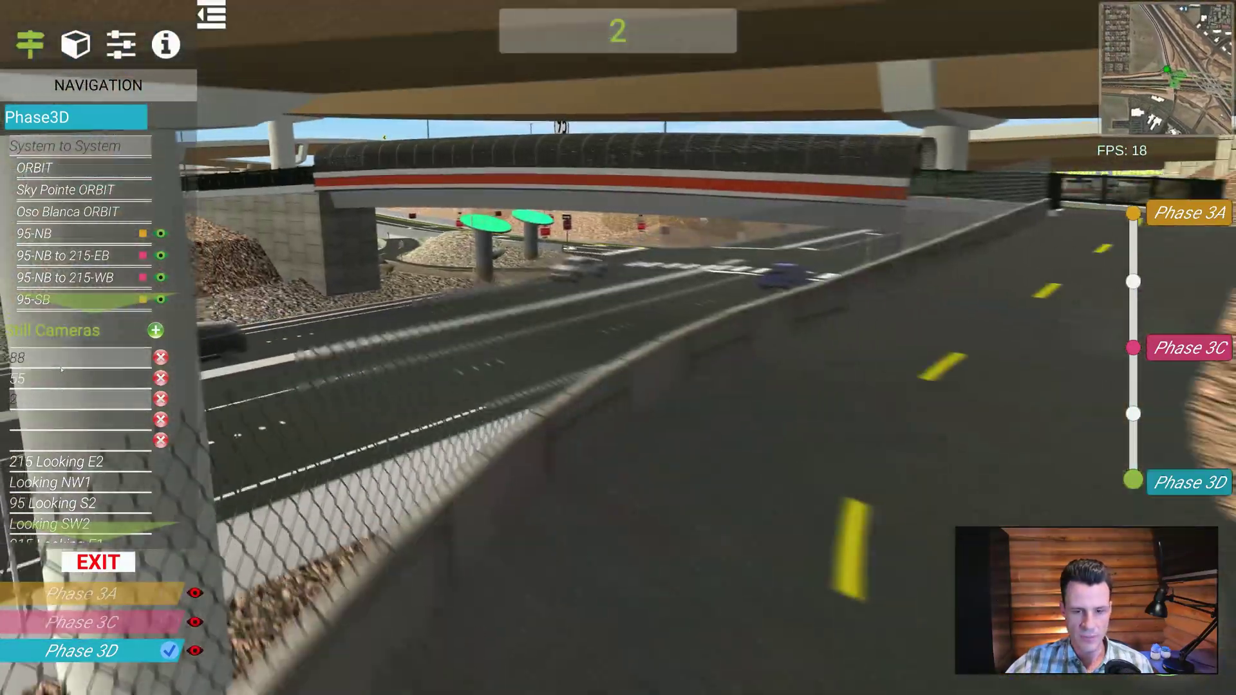
pyautogui.click(63, 367)
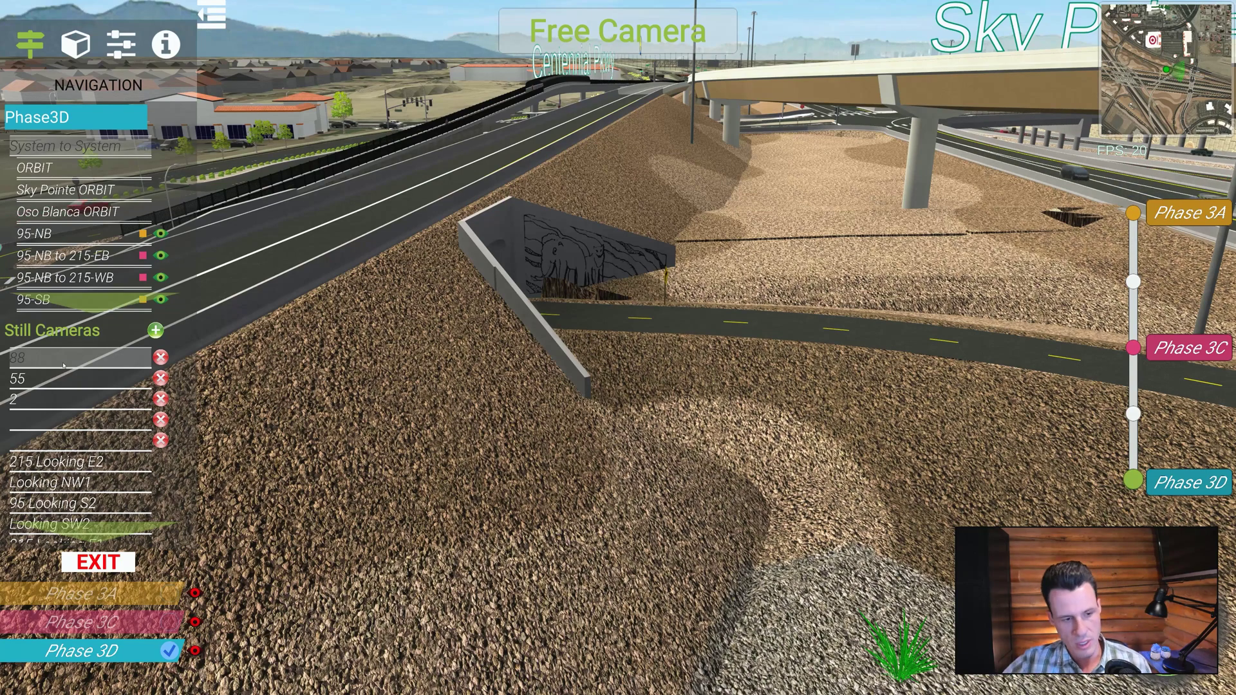
pyautogui.scroll(-1, 89, 213)
pyautogui.scroll(-1, 89, 213)
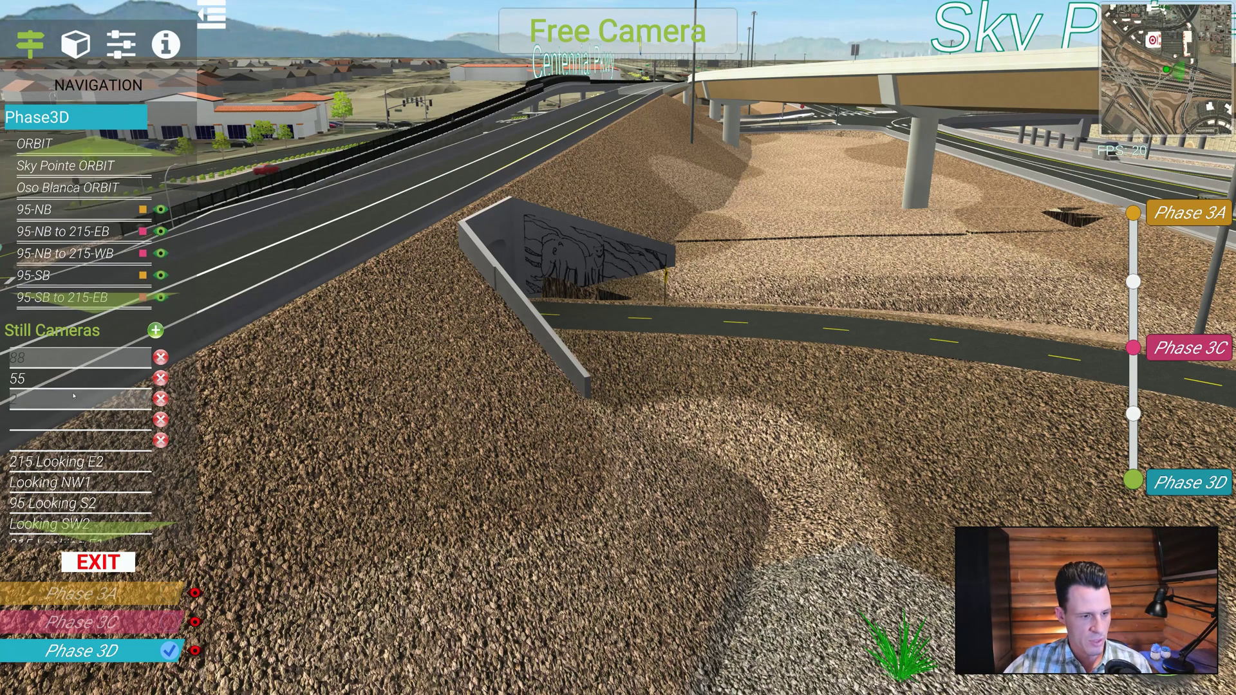
pyautogui.click(39, 399)
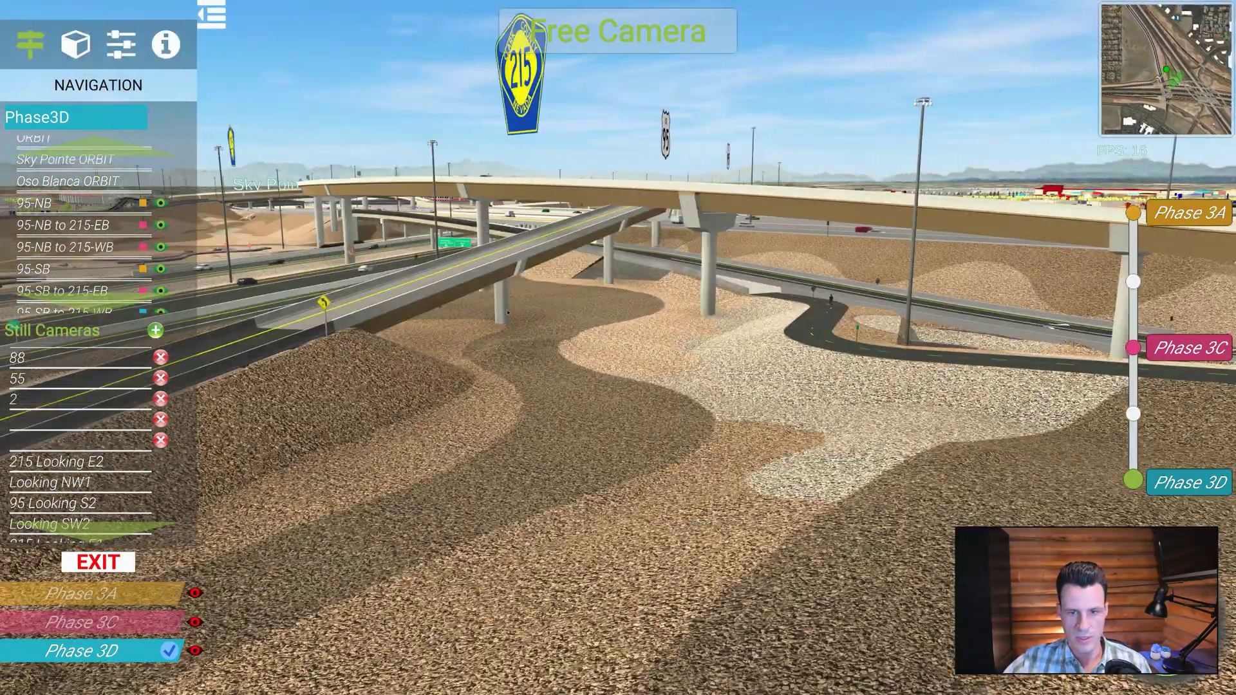
# Examine the interchange ramps, landscaping and surrounding roads from several angles and heights with the free camera
pyautogui.scroll(3, 513, 354)
pyautogui.scroll(3, 509, 311)
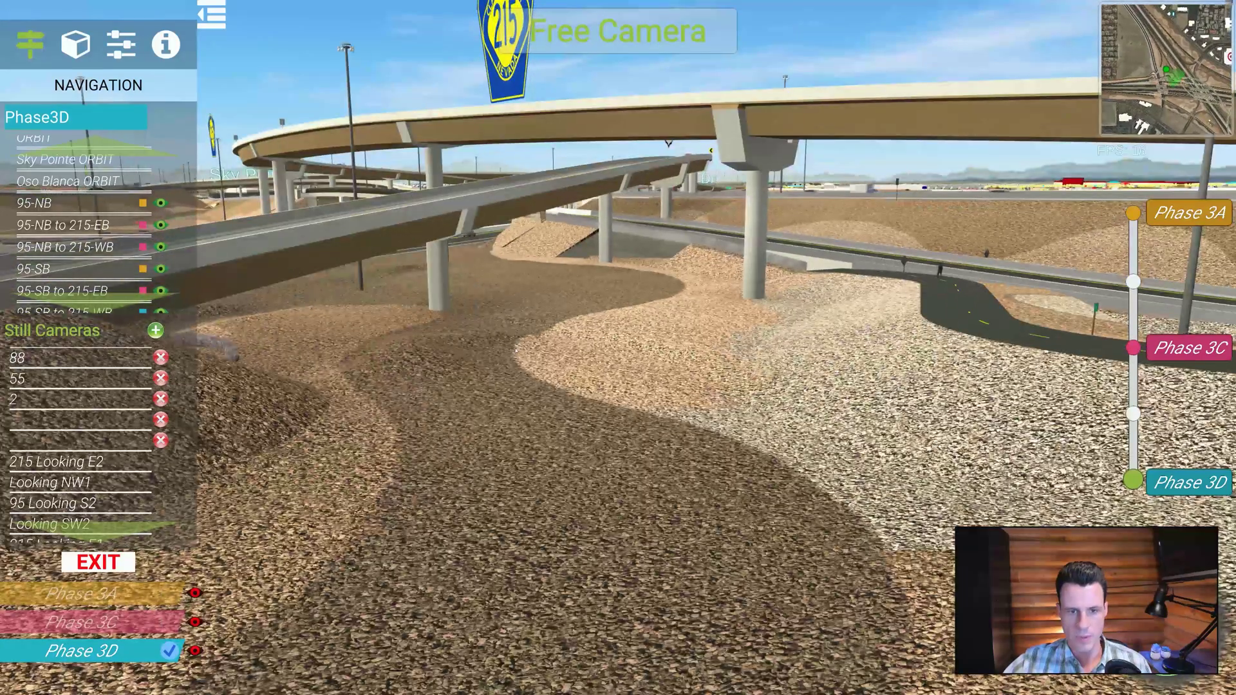
pyautogui.scroll(-5, 592, 420)
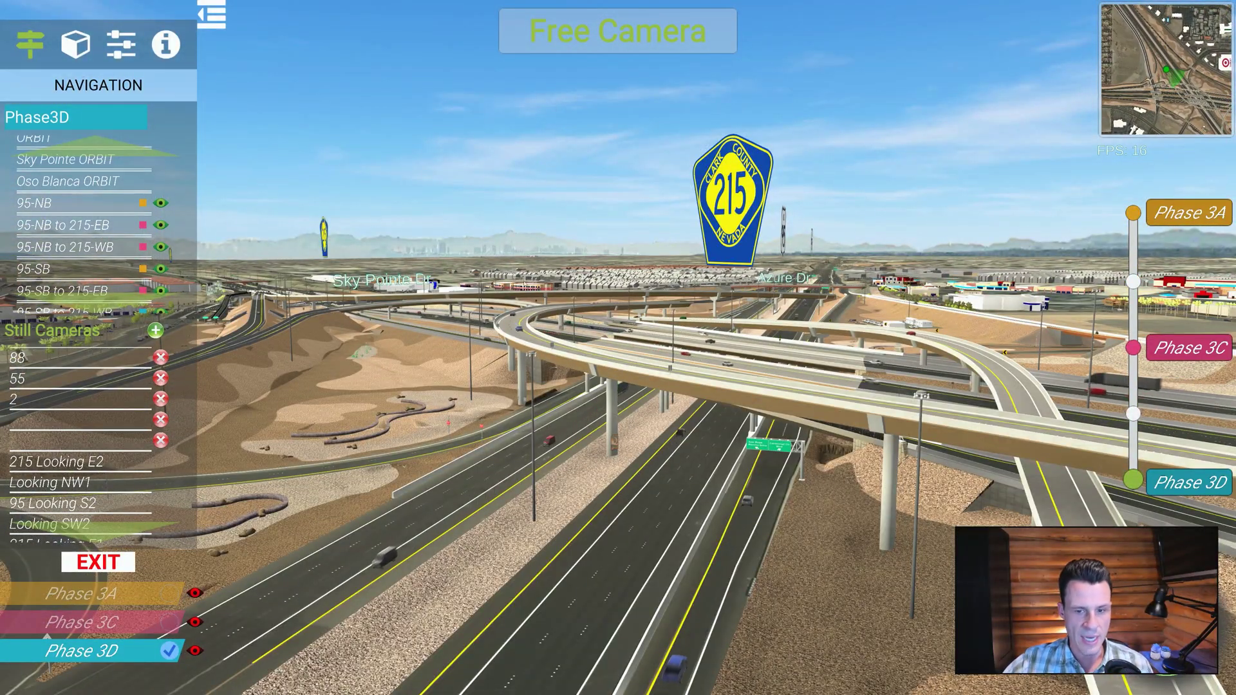
pyautogui.scroll(3, 416, 256)
pyautogui.moveTo(772, 273); pyautogui.dragTo(1094, 274)
pyautogui.moveTo(459, 283); pyautogui.dragTo(419, 328)
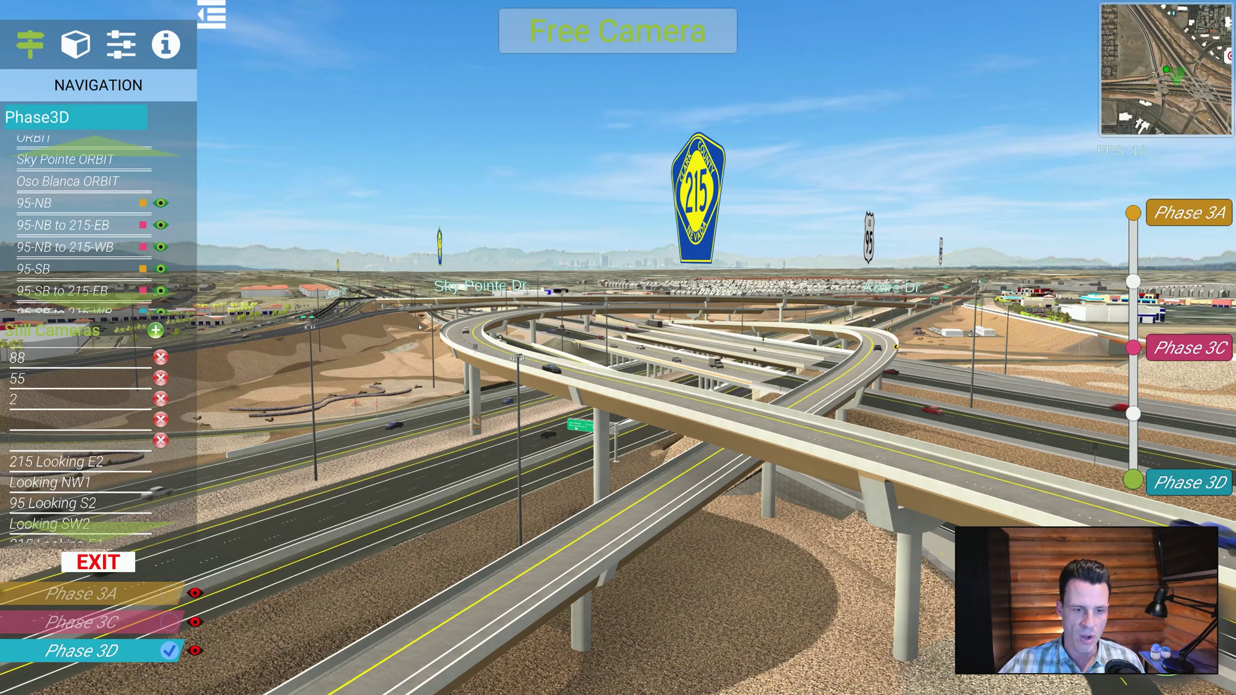
pyautogui.scroll(3, 422, 300)
pyautogui.scroll(-3, 423, 299)
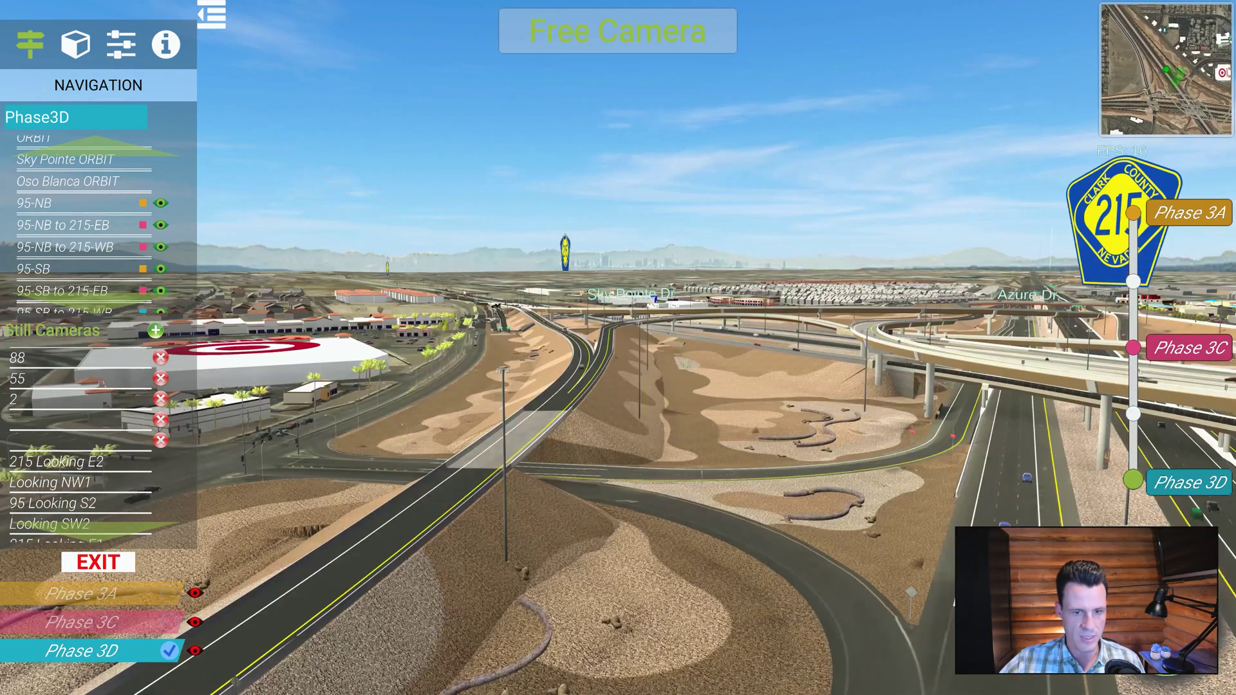
pyautogui.scroll(3, 423, 299)
pyautogui.moveTo(423, 299); pyautogui.dragTo(742, 299)
pyautogui.moveTo(682, 264); pyautogui.dragTo(226, 187)
pyautogui.scroll(-3, 99, 164)
pyautogui.scroll(-5, 100, 165)
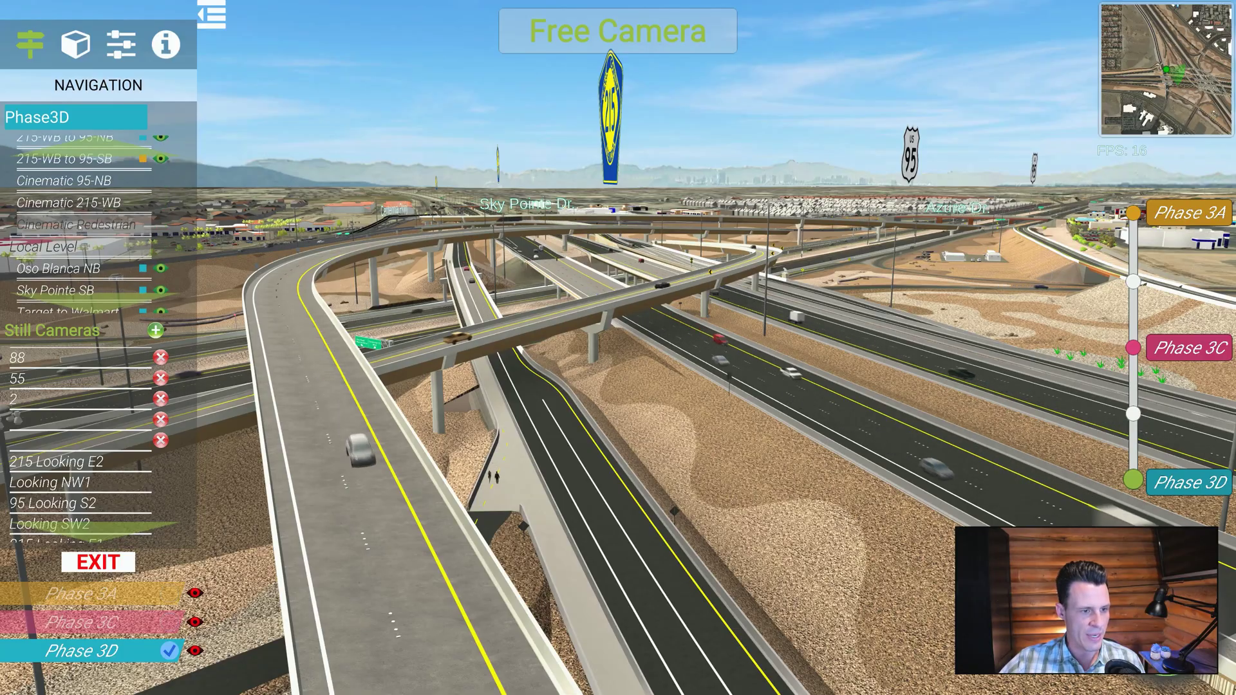